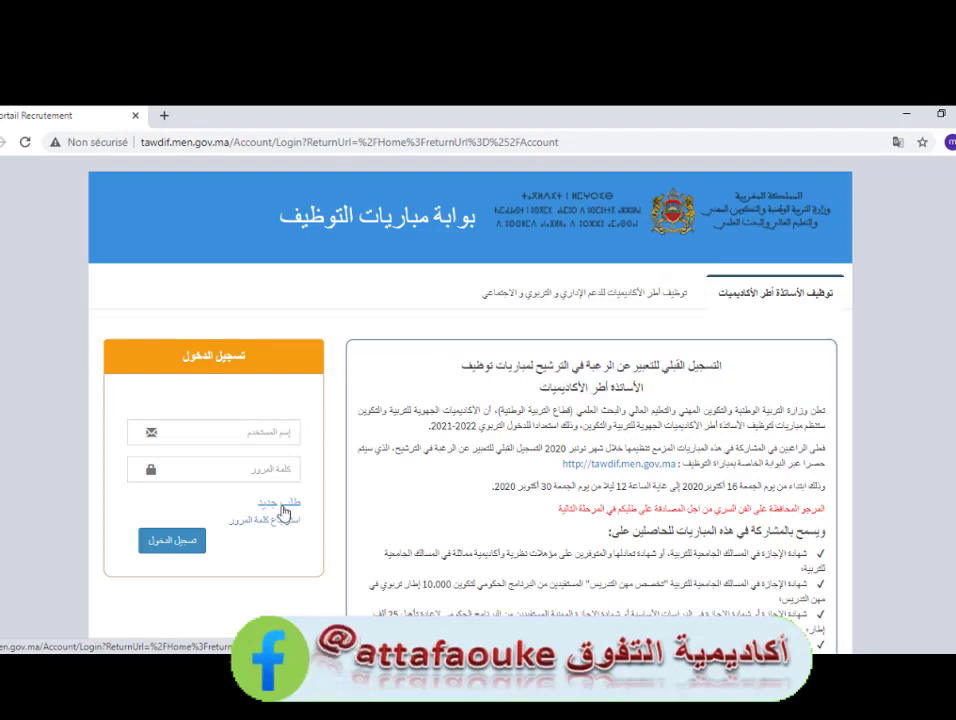
Start a new application of the type توظيف أطر الأكاديميات للدعم الإداري و التربوي و الاجتماعي.
left_click(282, 508)
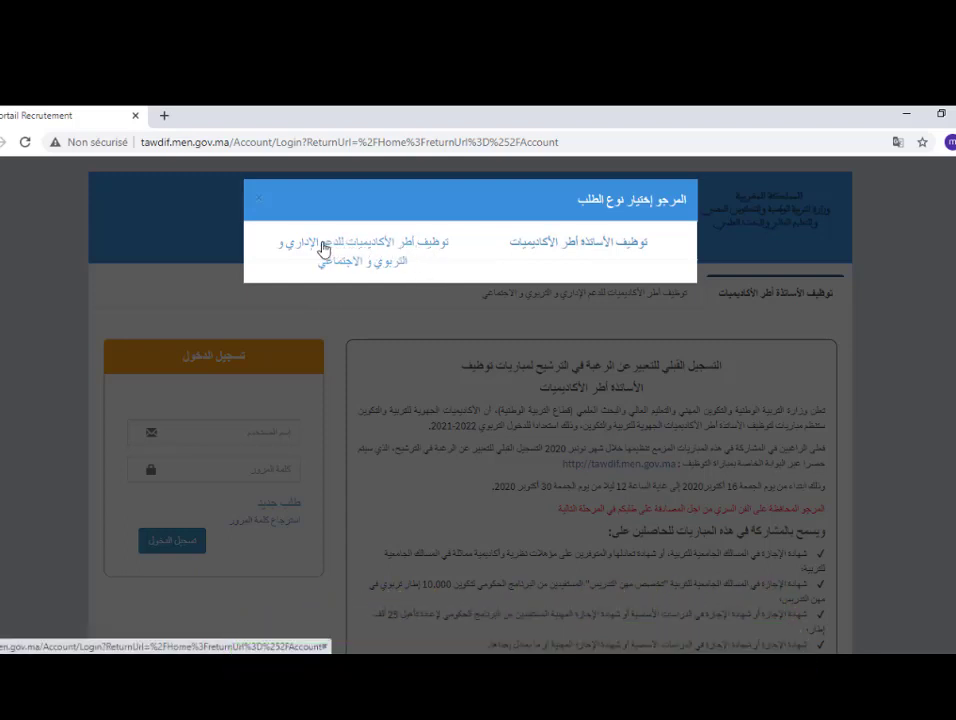
left_click(402, 270)
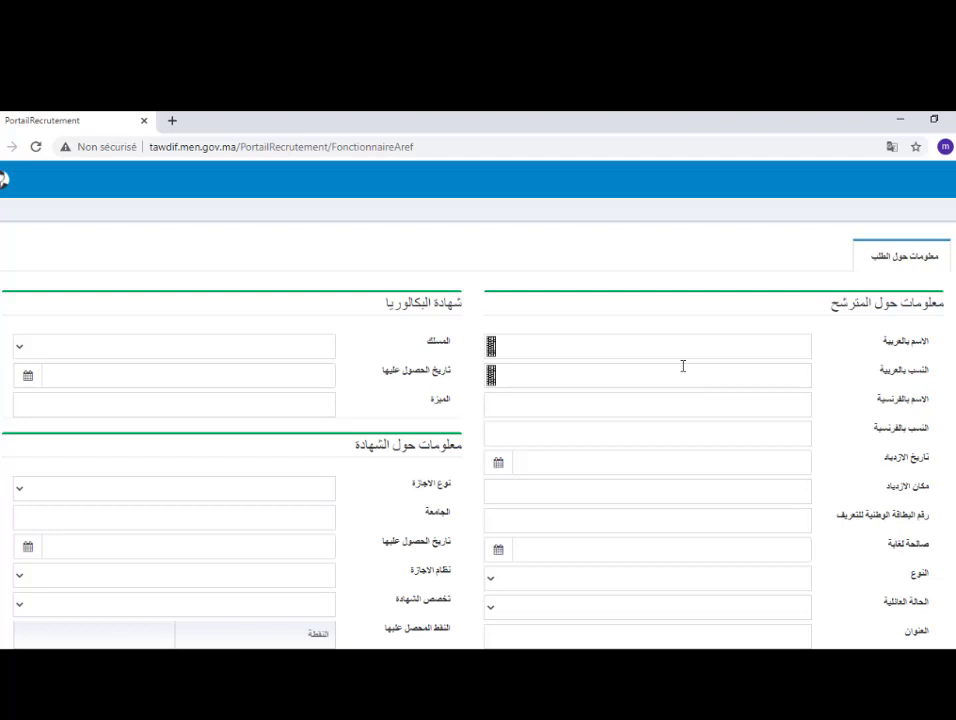
Enter the candidate's first name and surname in Arabic script, replacing the auto-filled Latin text.
left_click(764, 395)
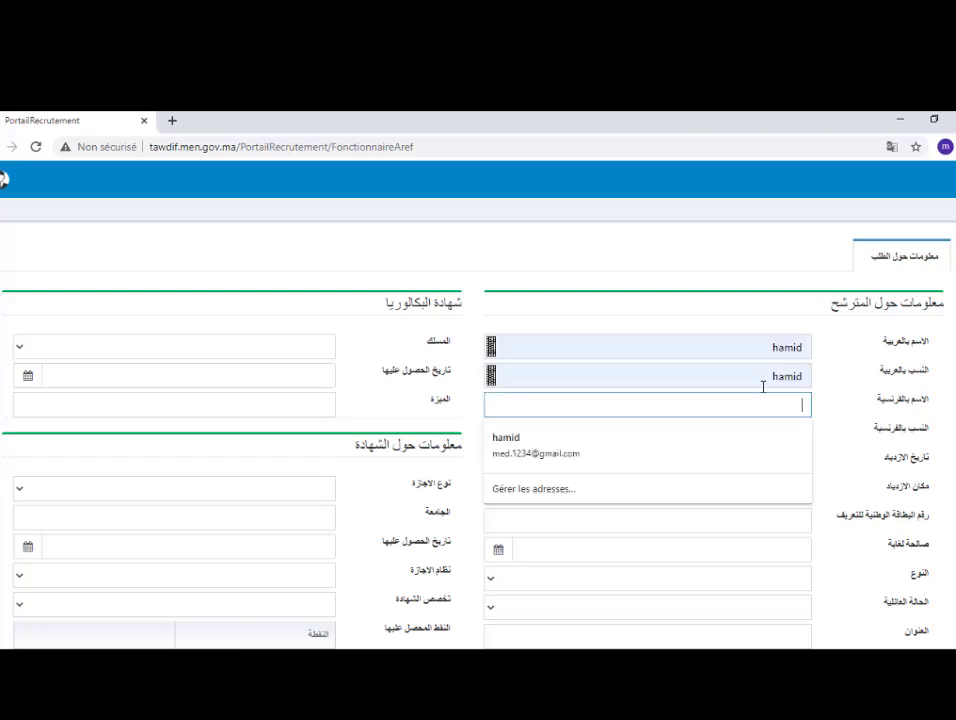
left_click_drag(770, 380, 792, 377)
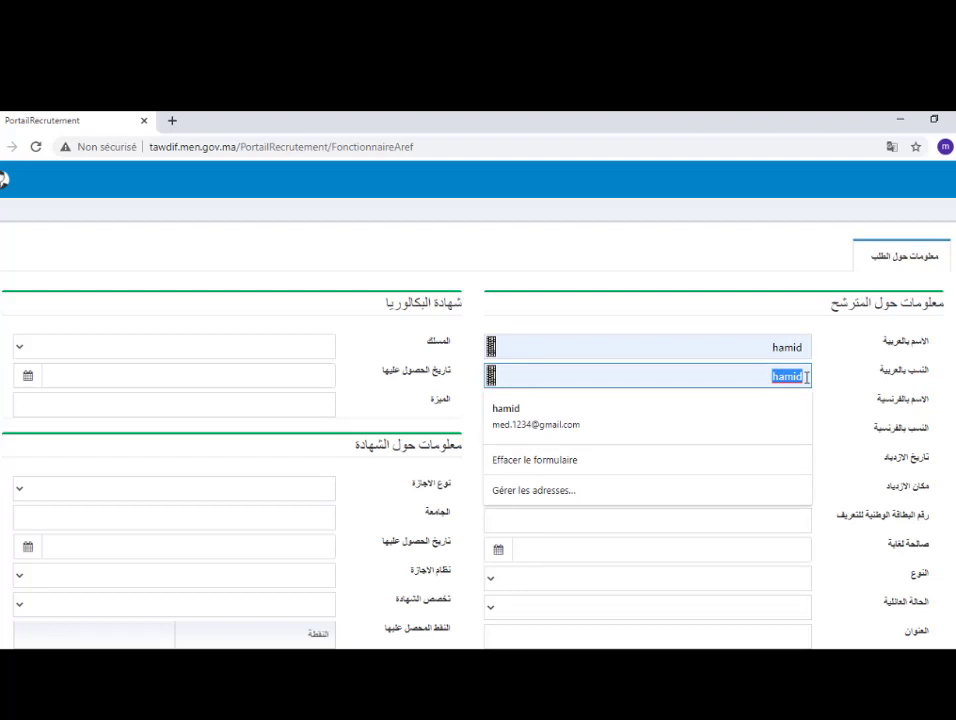
type("pld")
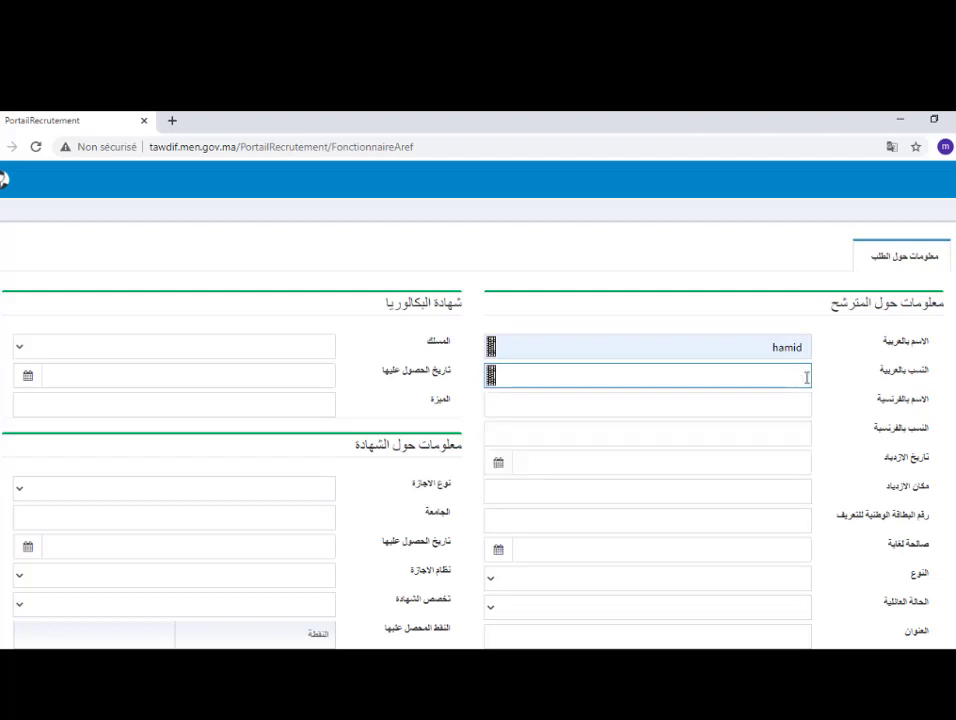
type("حم")
double_click(772, 347)
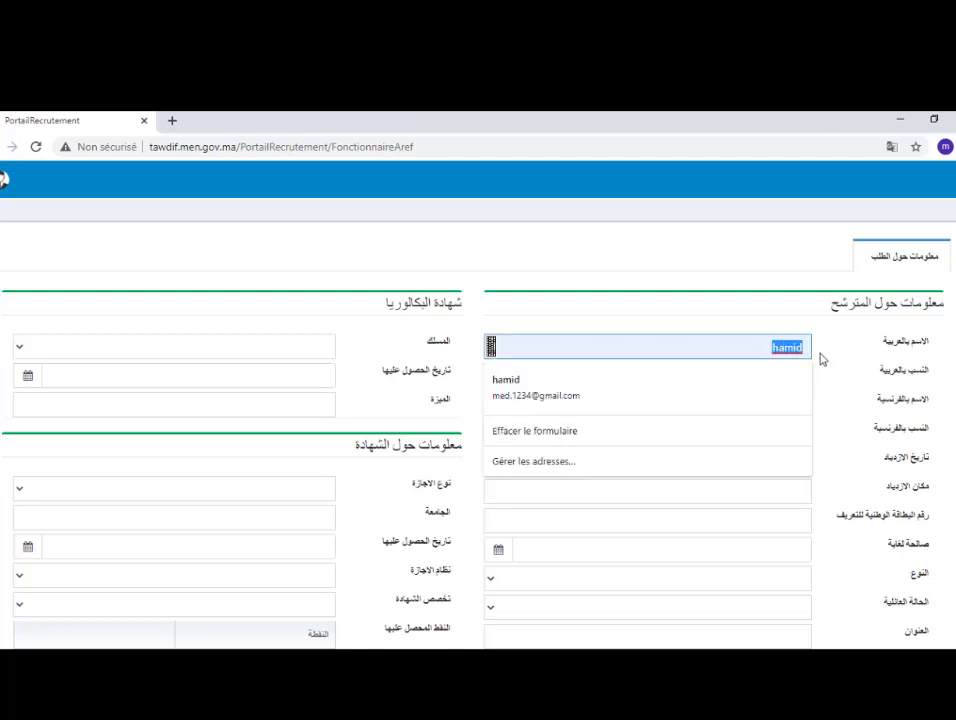
type("حم")
key("Down")
key("Return")
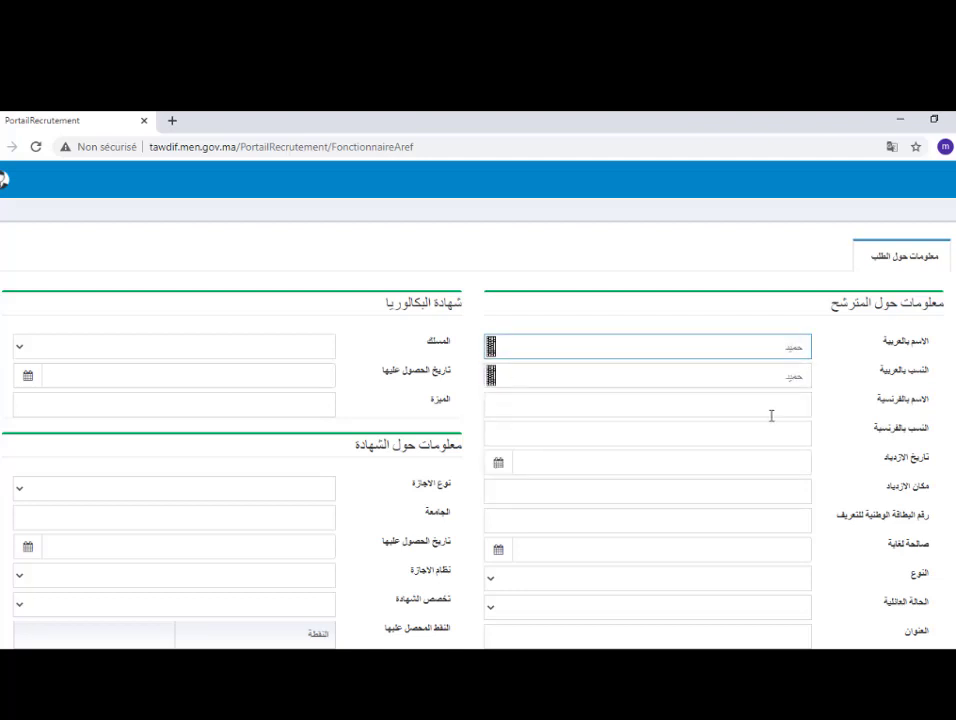
Autofill the candidate's French names, place of birth, national ID number and contact details from the saved profile.
left_click(772, 410)
left_click(698, 448)
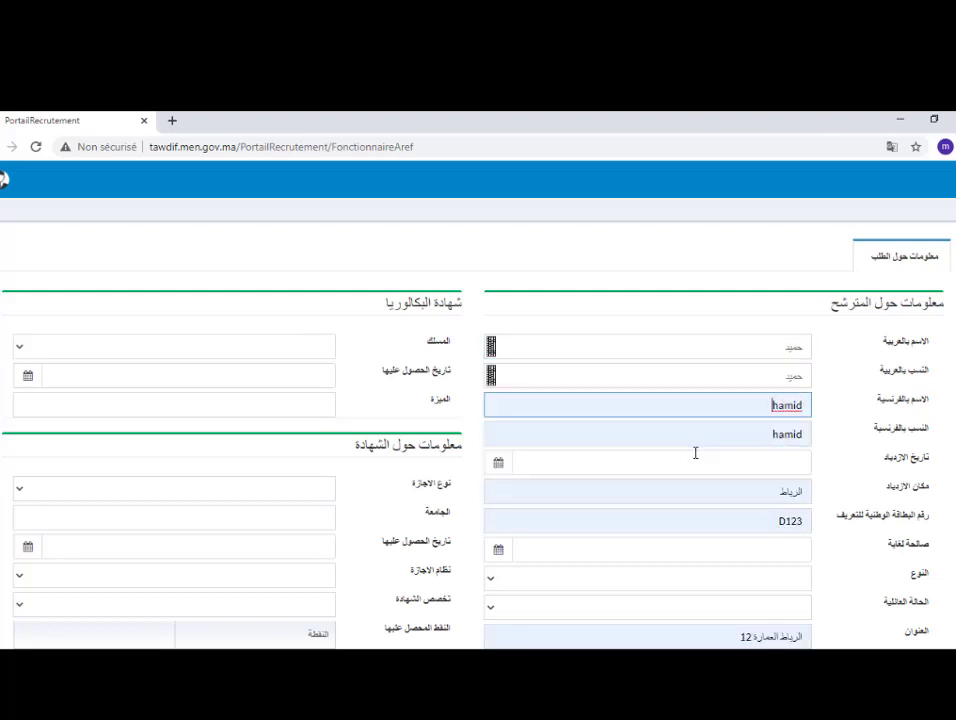
left_click(740, 491)
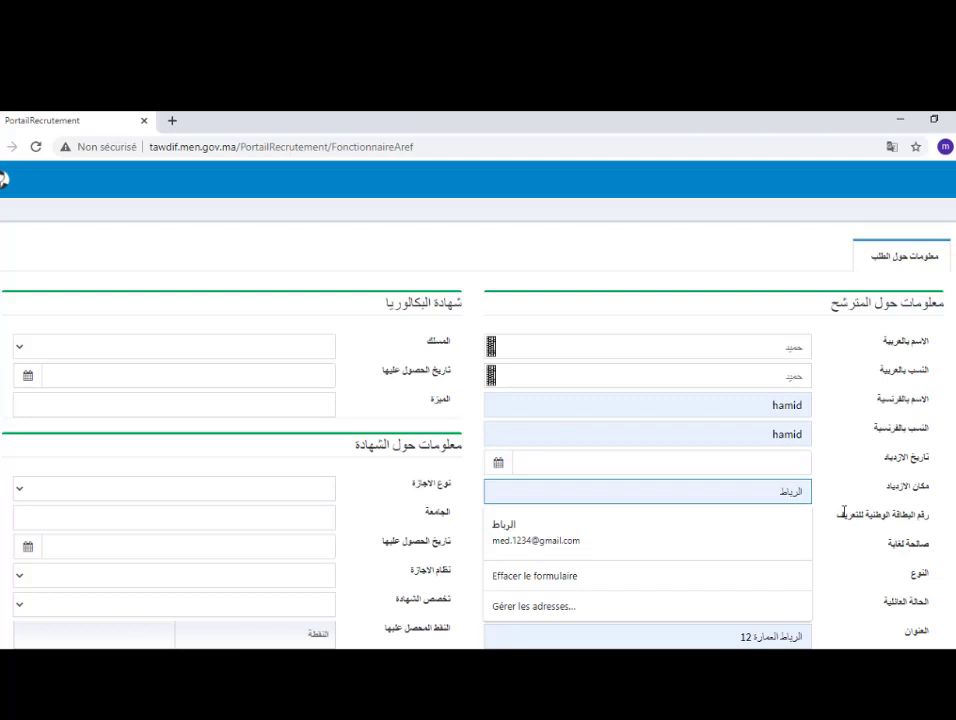
left_click(783, 521)
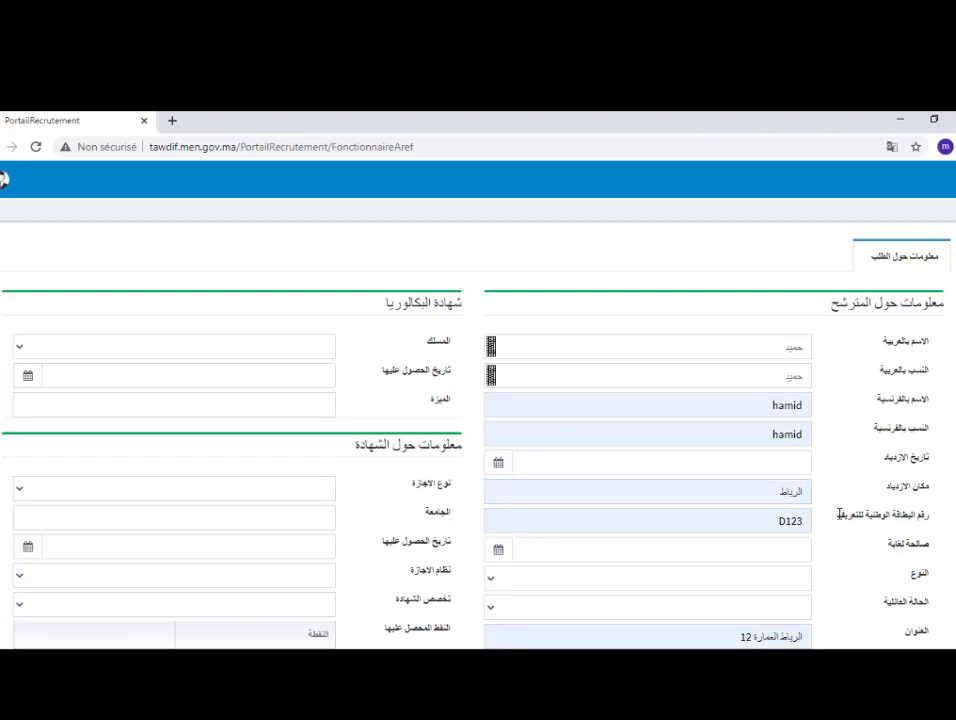
Set the national ID card's validity date (صالحة لغاية) to 25/10/2022.
left_click(774, 546)
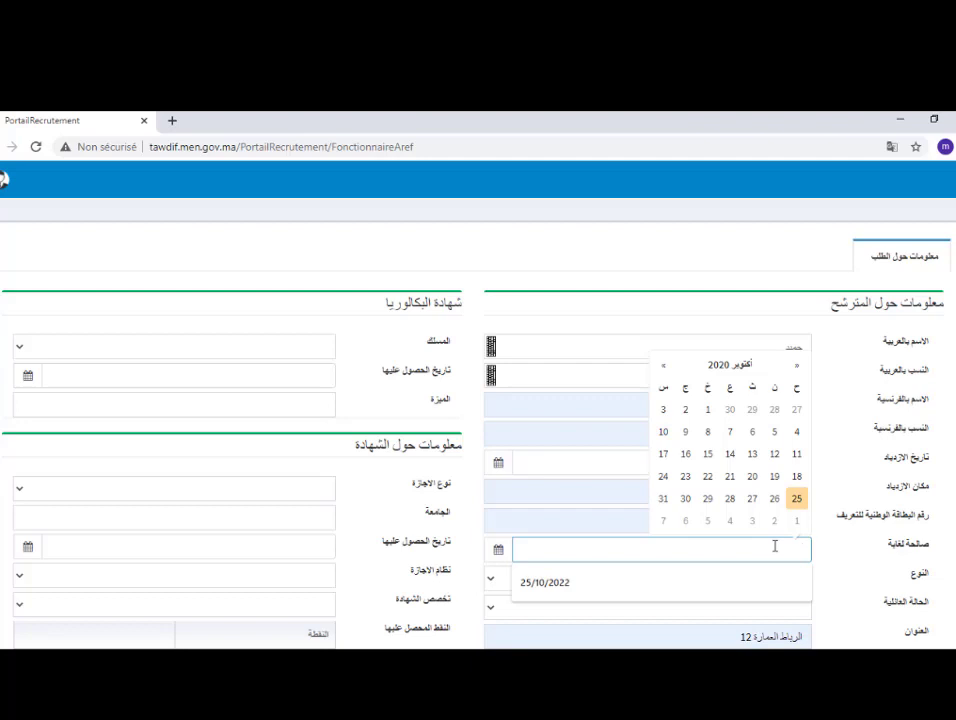
left_click(796, 499)
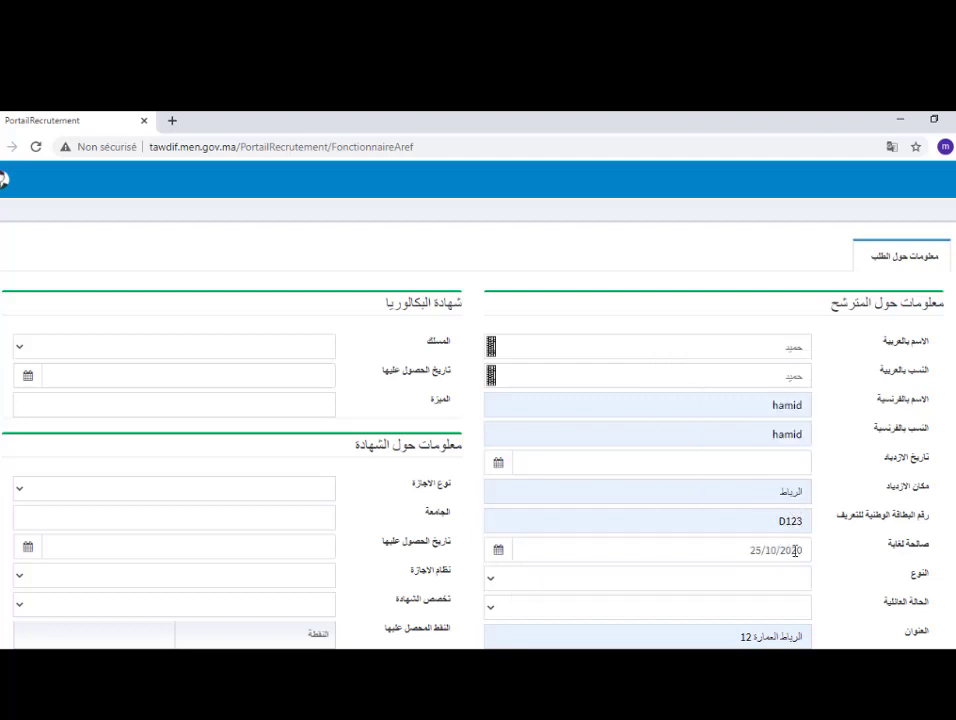
left_click_drag(793, 550, 803, 550)
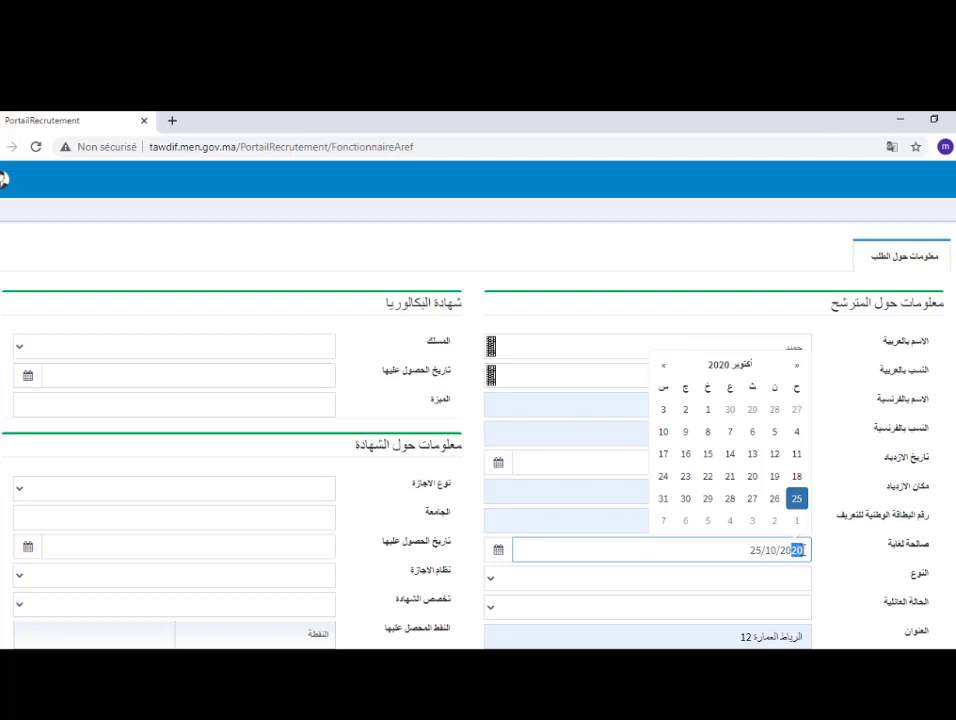
type("22")
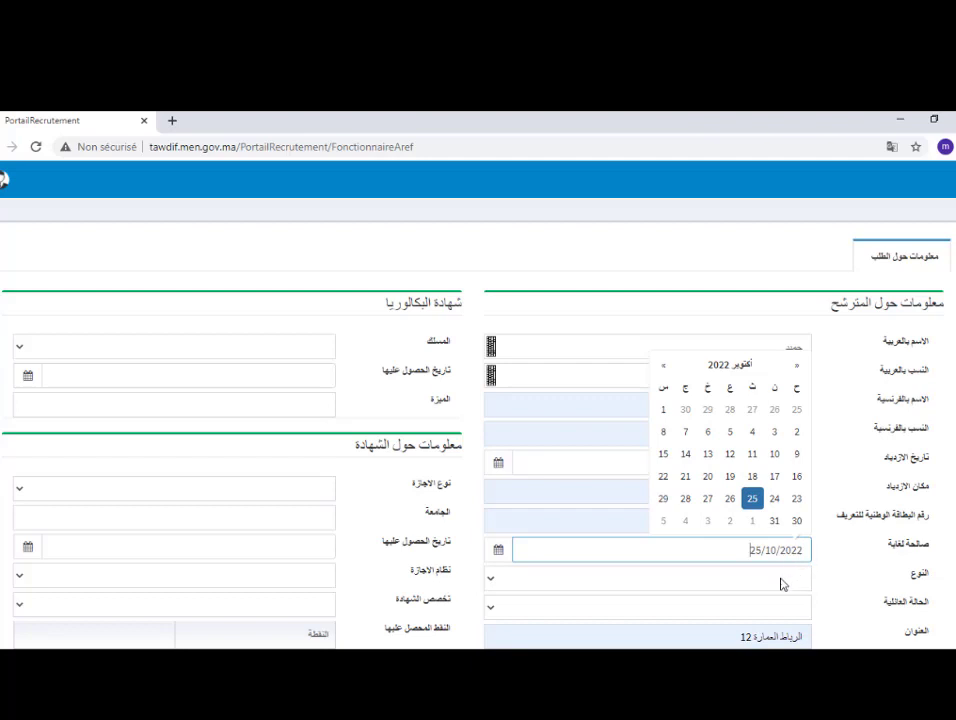
Set the candidate's gender to ذكر and the marital status to عازب(ة).
left_click(783, 584)
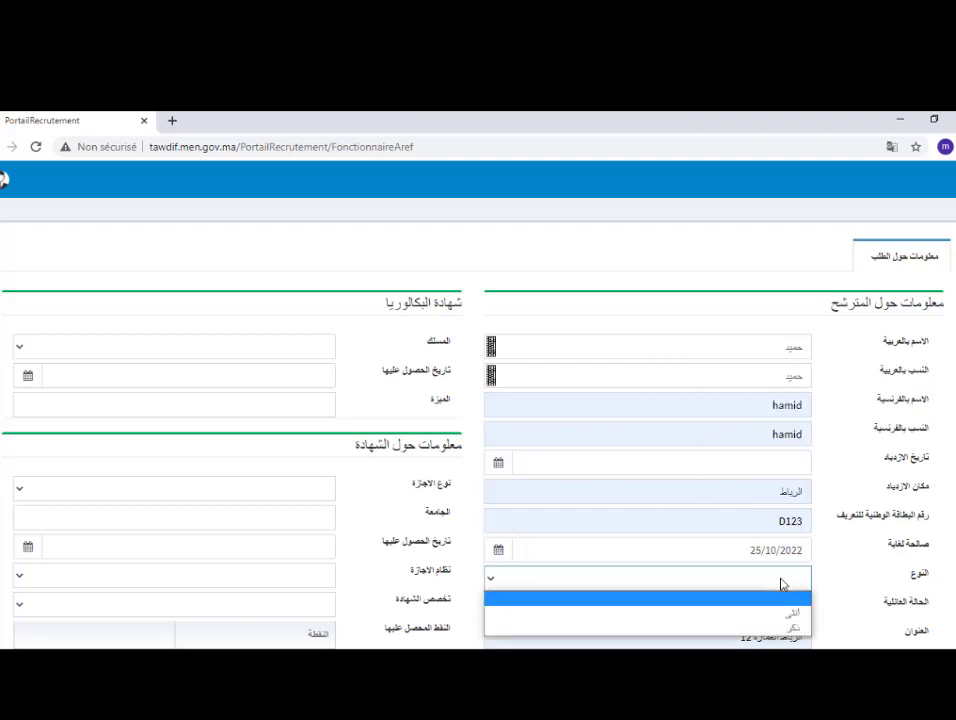
left_click(795, 629)
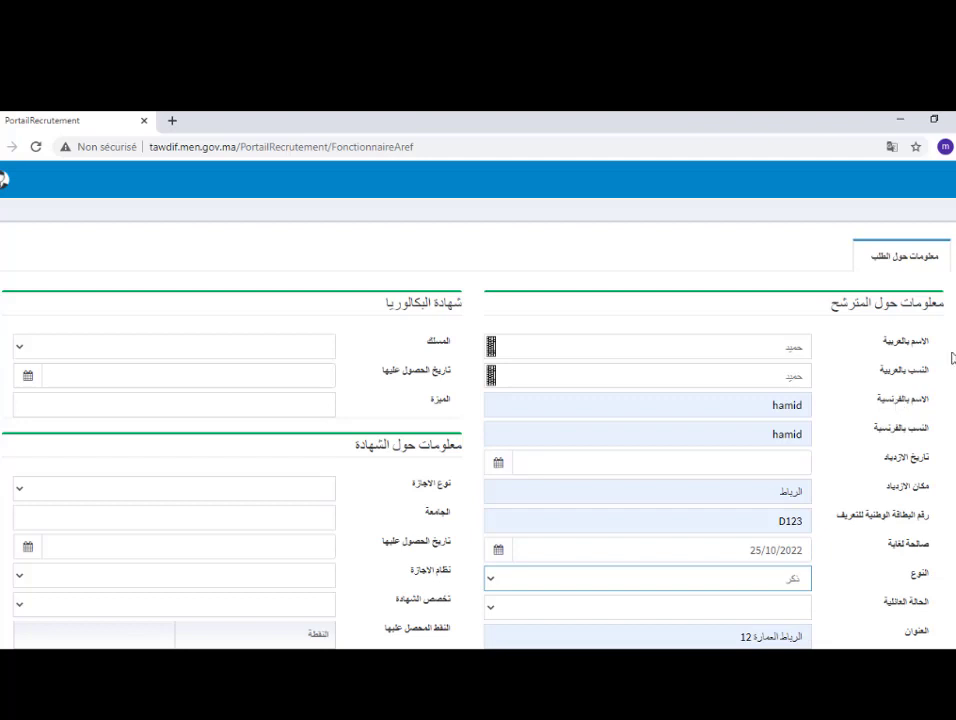
scroll(783, 456, "down", 3)
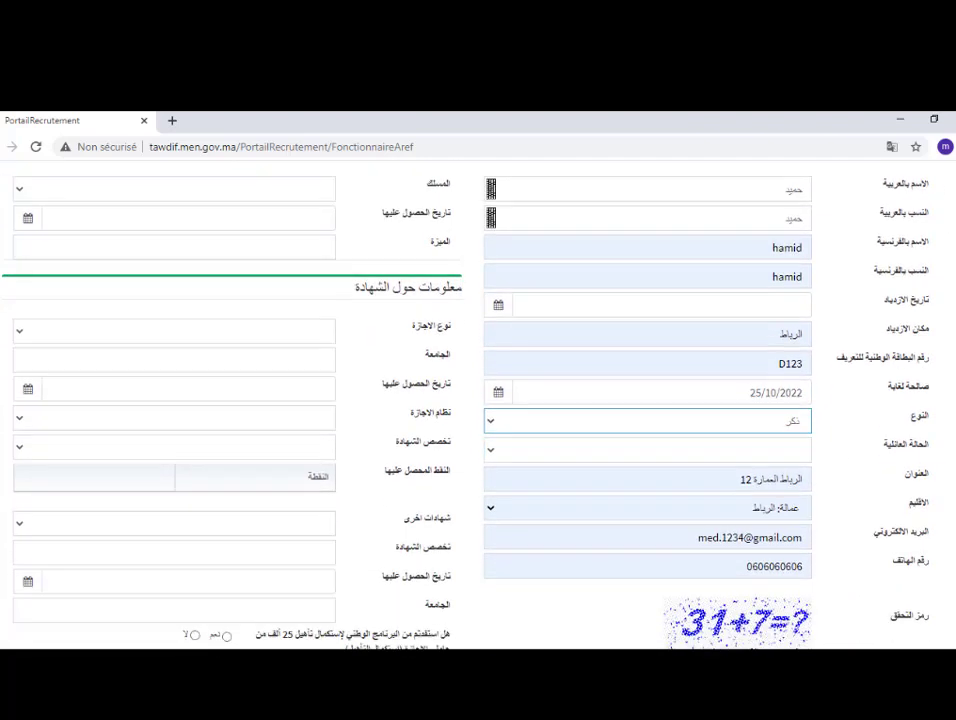
left_click(783, 456)
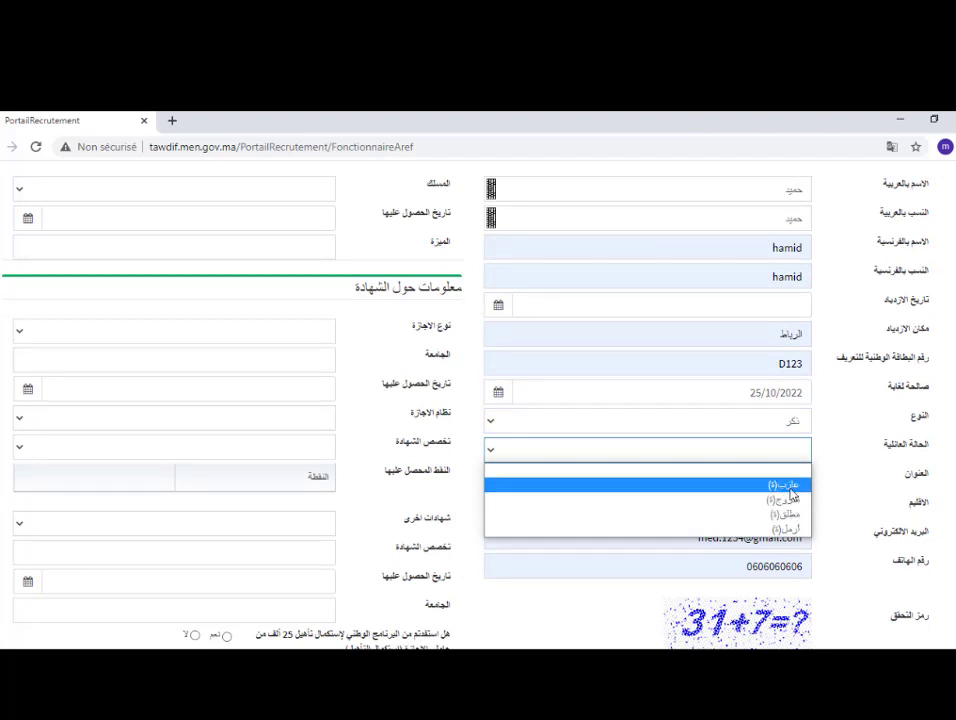
left_click(790, 487)
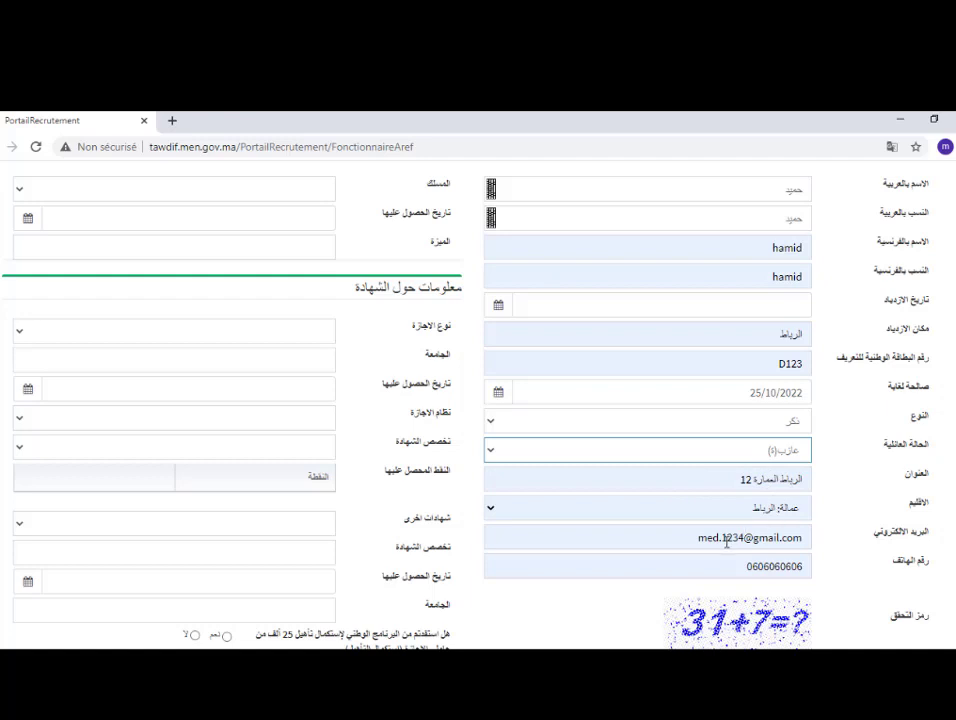
Review the auto-filled e-mail address and phone number in the candidate's information.
left_click(762, 540)
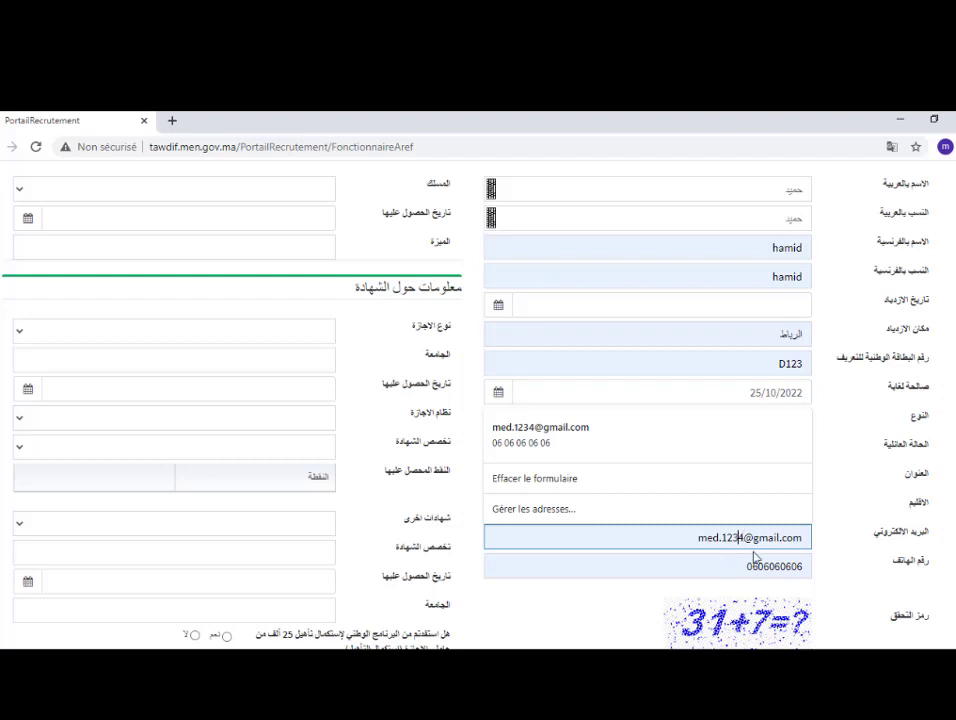
left_click(763, 566)
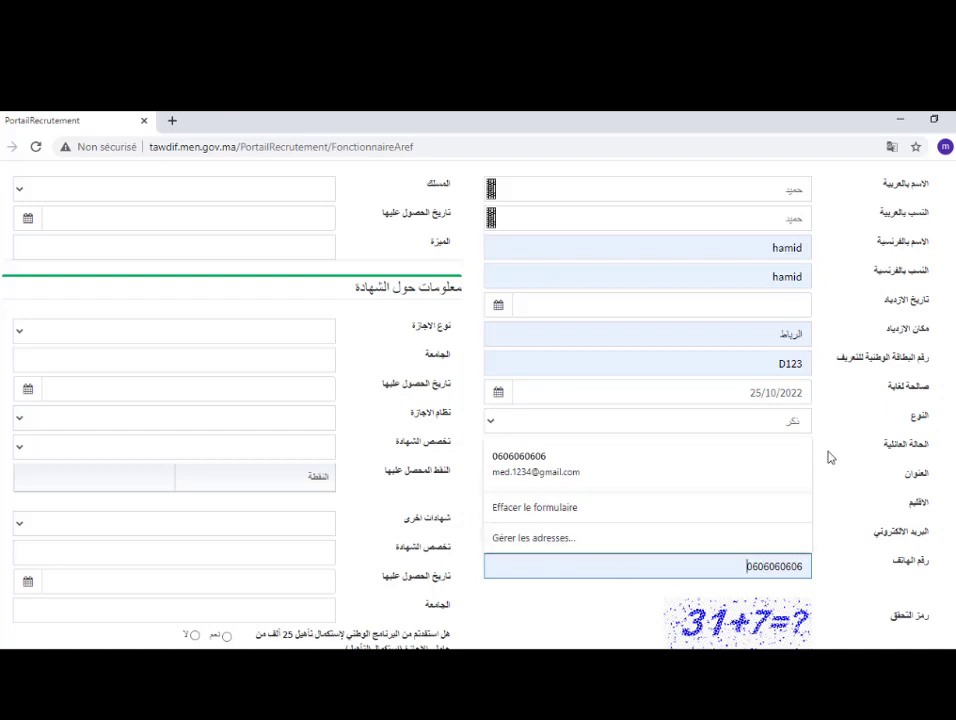
key("Down")
key("Return")
left_click(879, 467)
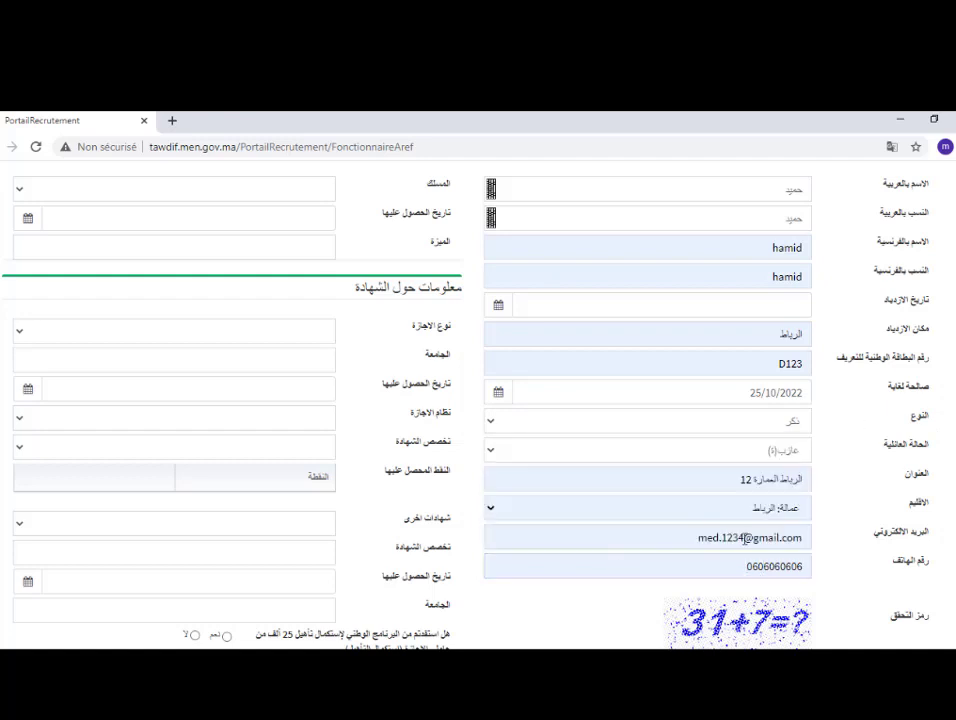
Fill in the baccalaureate section with stream مسلك الآداب, date obtained 25/10/2015 and distinction حسن.
scroll(268, 349, "up", 3)
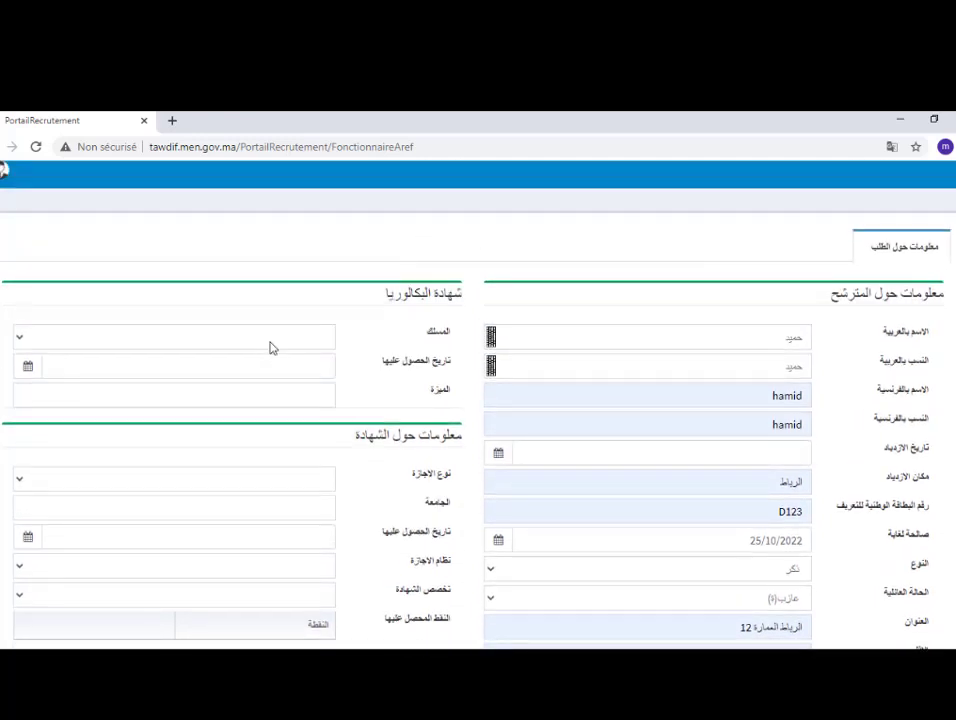
left_click(270, 344)
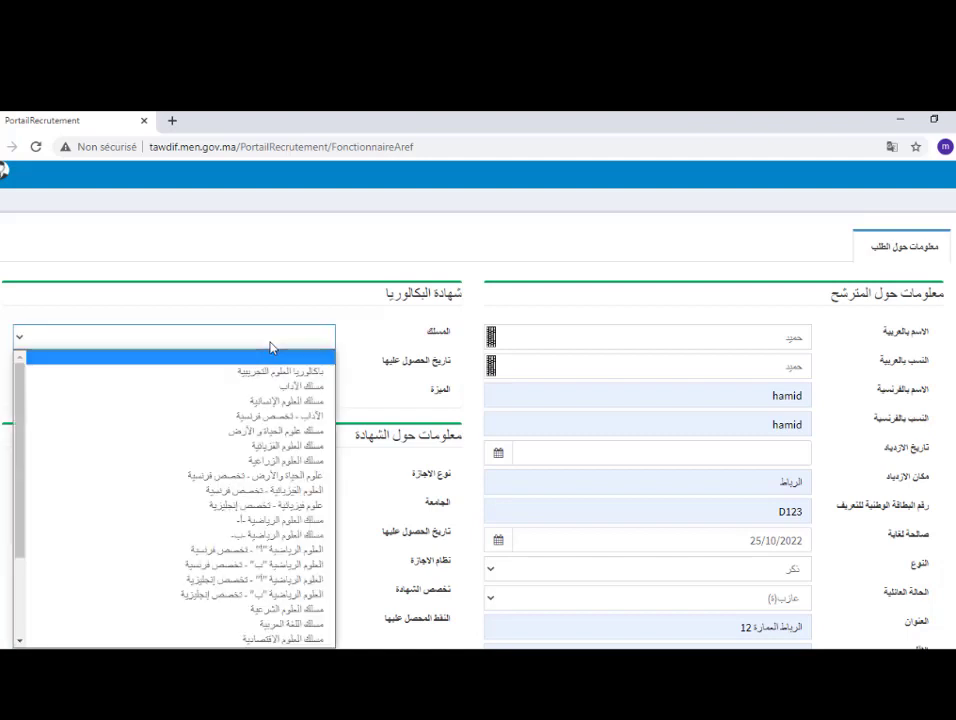
left_click(300, 387)
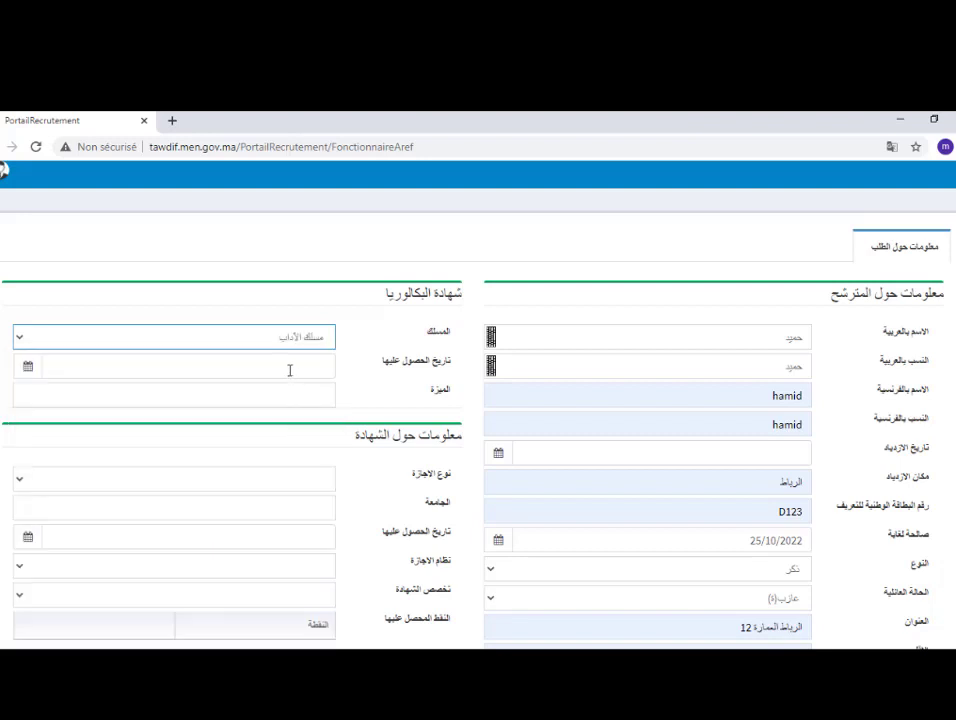
left_click(290, 371)
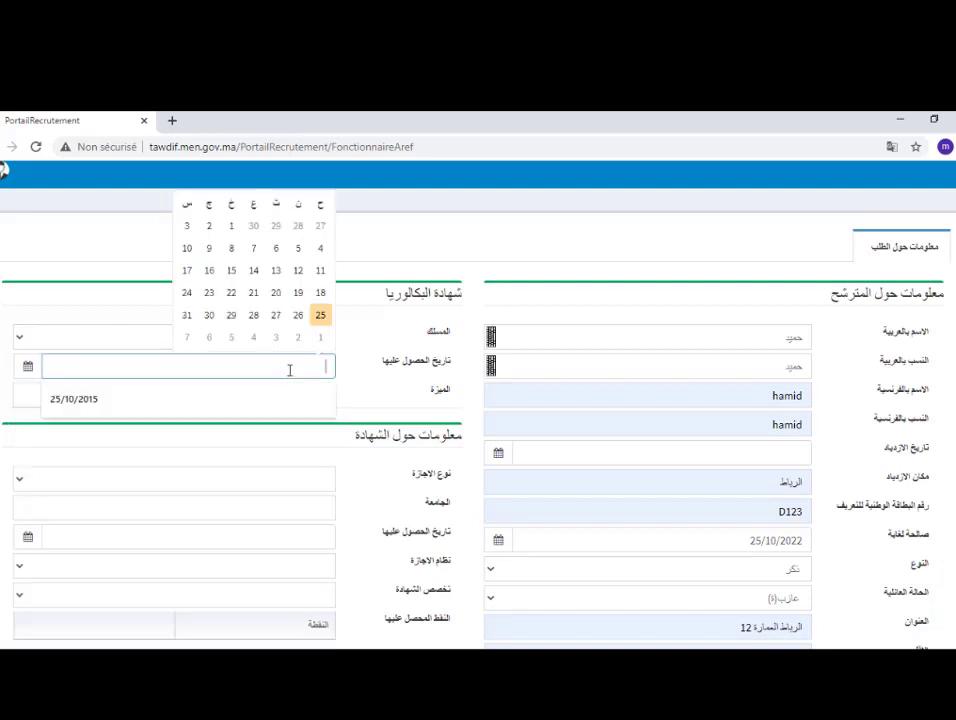
left_click(320, 315)
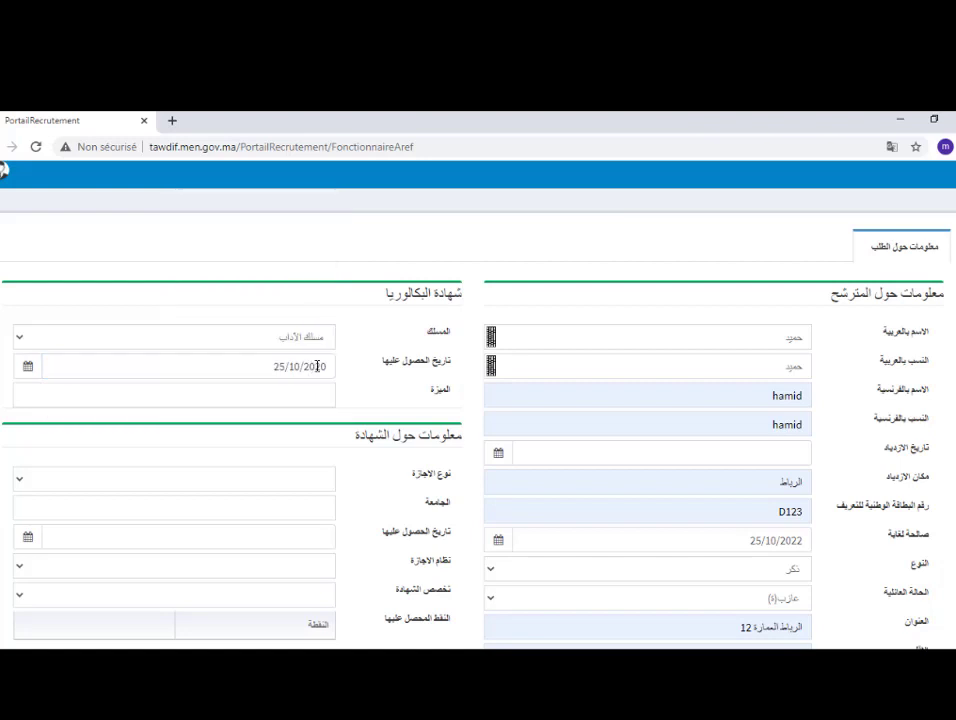
left_click_drag(317, 366, 329, 364)
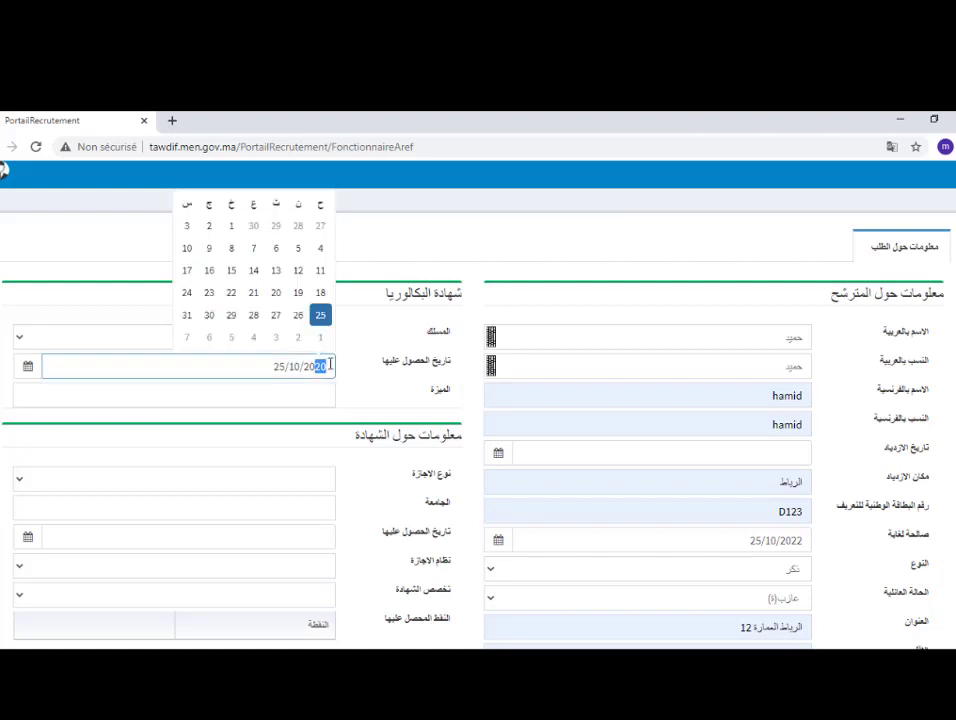
type("15")
left_click(301, 395)
left_click(245, 437)
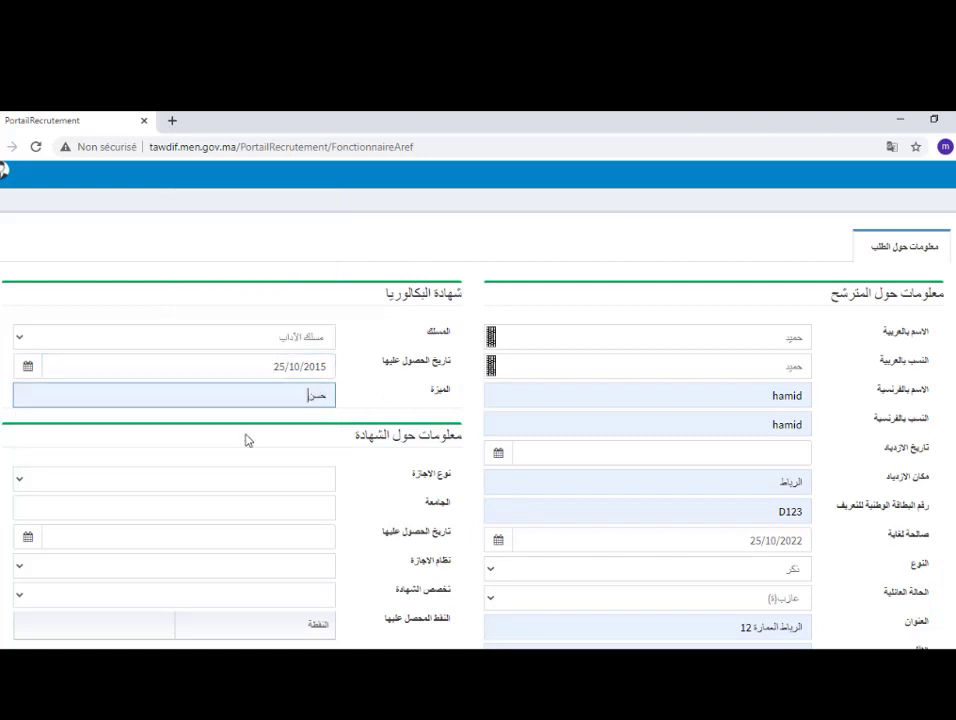
Choose the degree type beginning شهادة الإجازة أوشهادة الإجازة في الدراسات الأساسية and set the university to جامعة محمد الخامس.
left_click(288, 487)
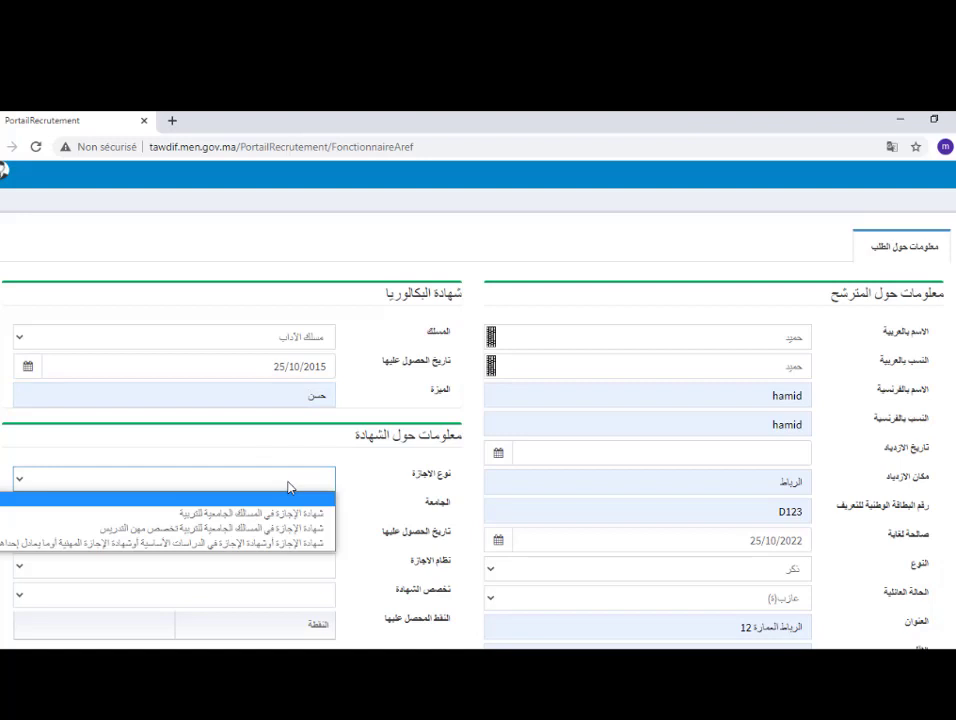
left_click(300, 545)
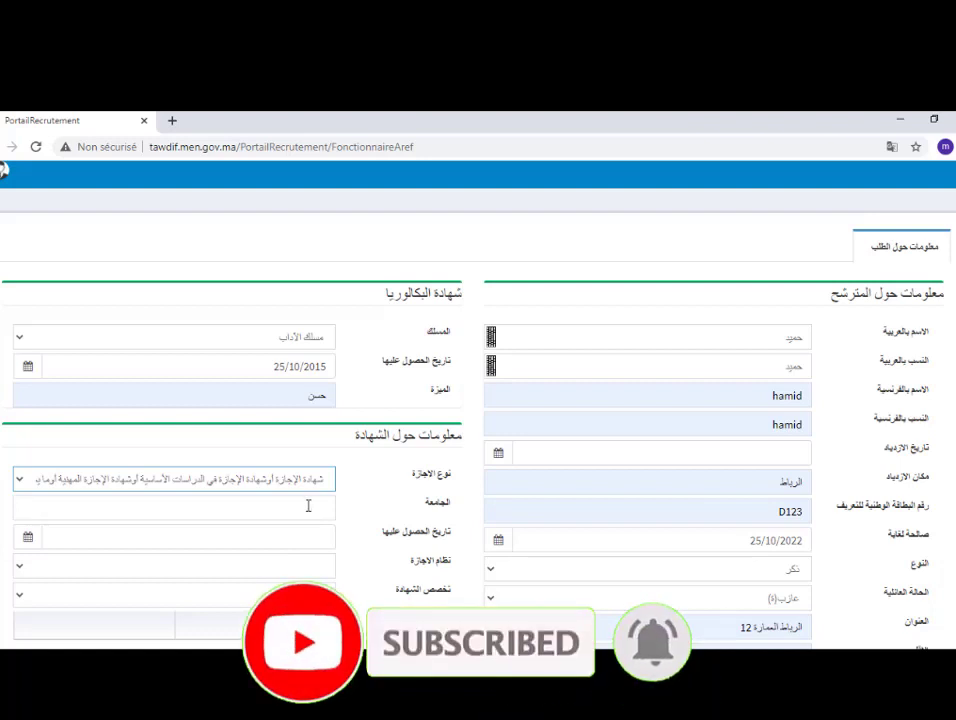
left_click(308, 506)
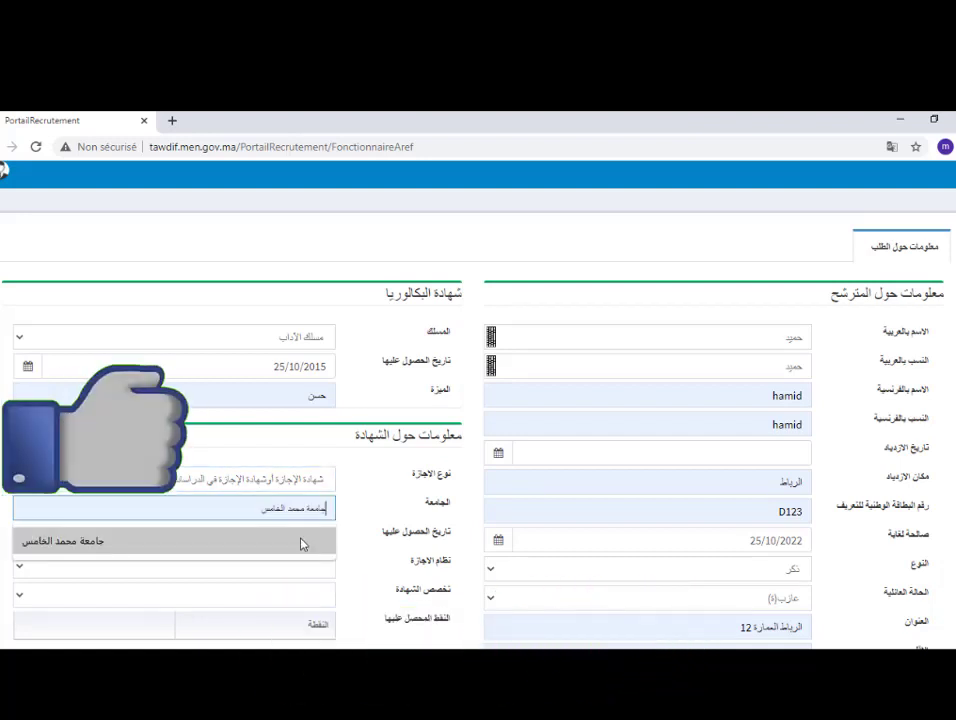
left_click(303, 541)
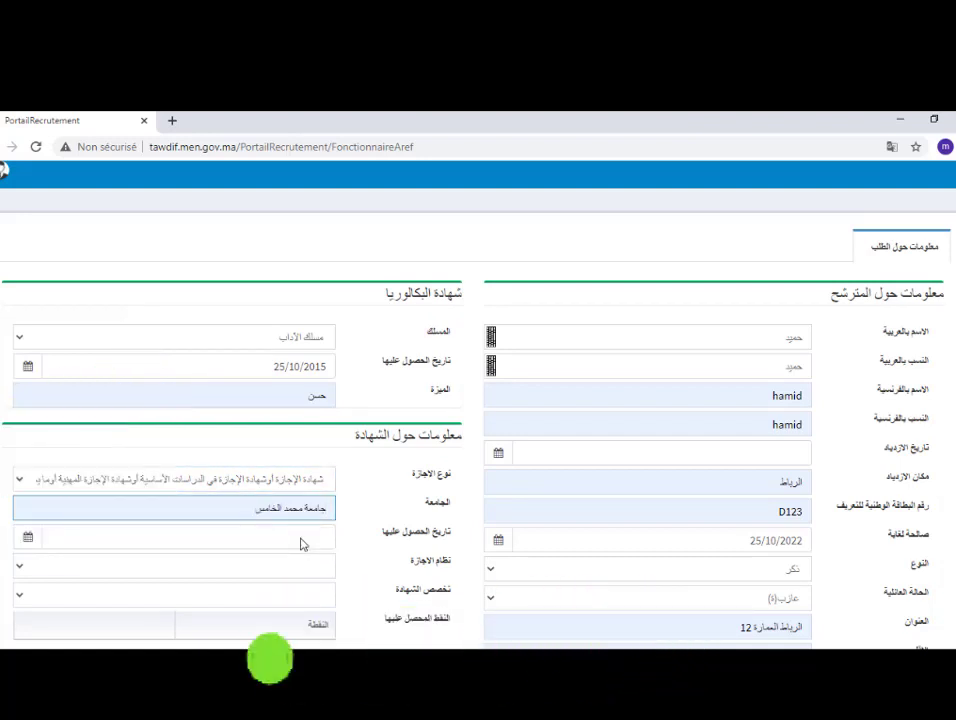
Set the date the degree was obtained to 25/10/2018 in the degree information.
left_click(303, 541)
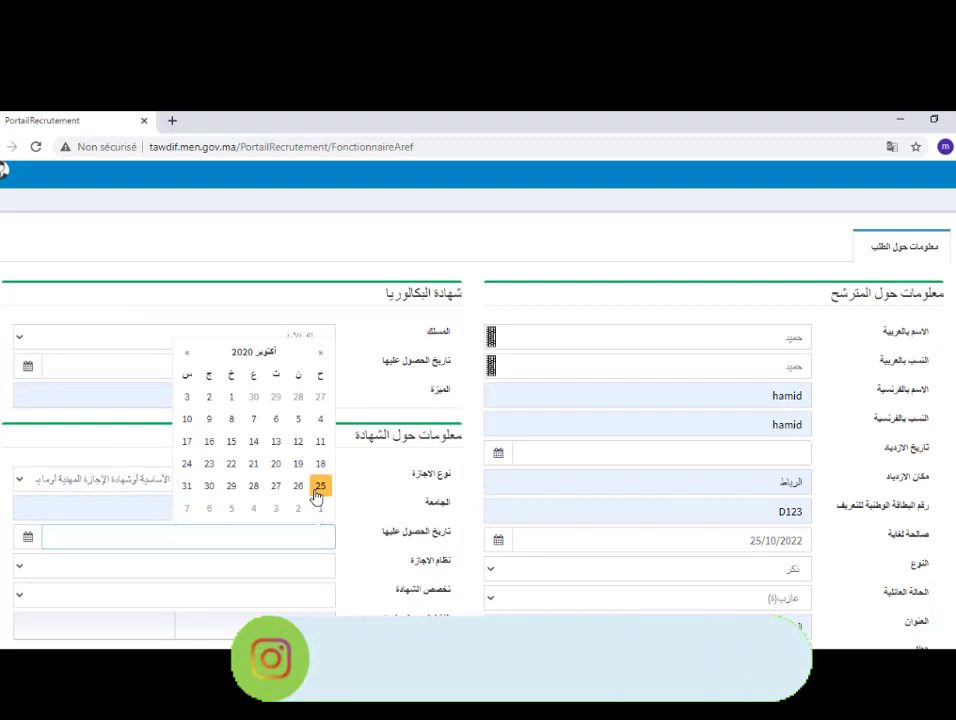
left_click(316, 490)
left_click_drag(314, 537, 324, 540)
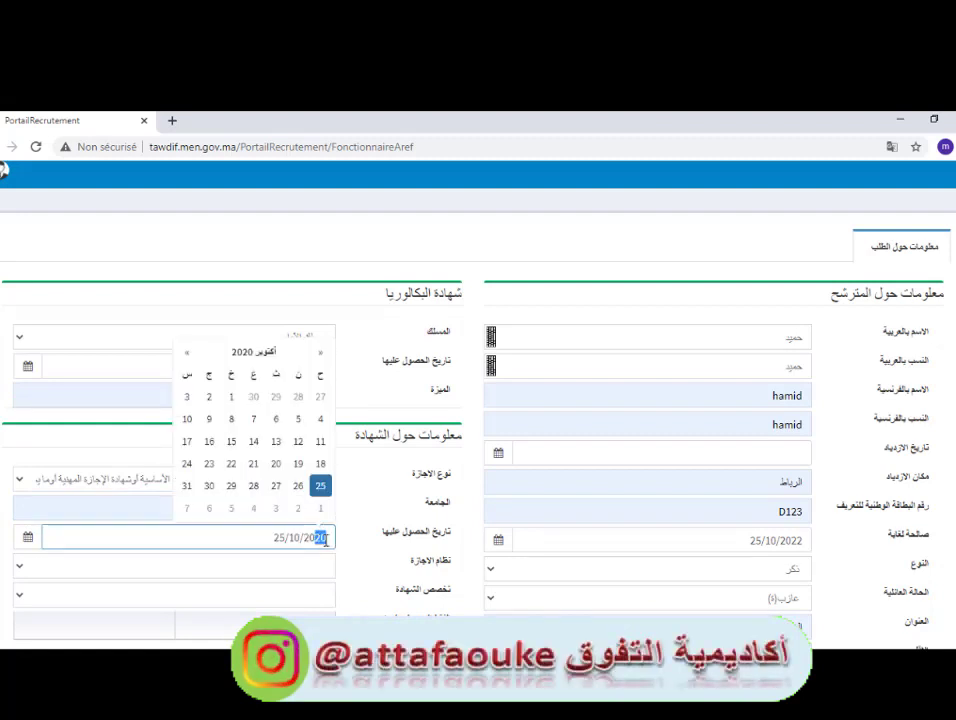
type("1")
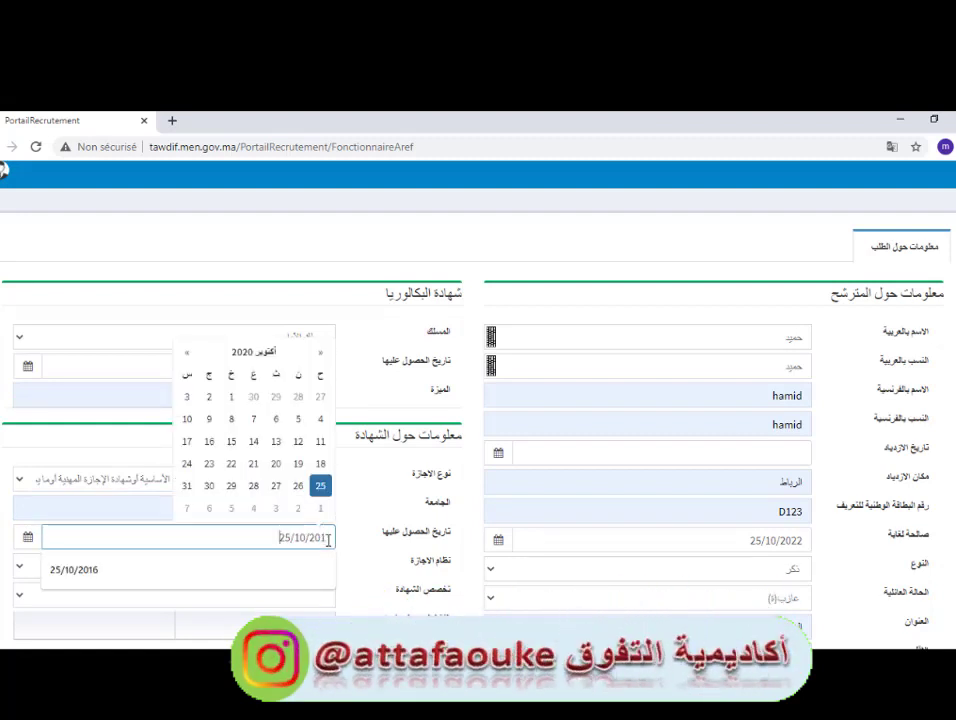
type("8")
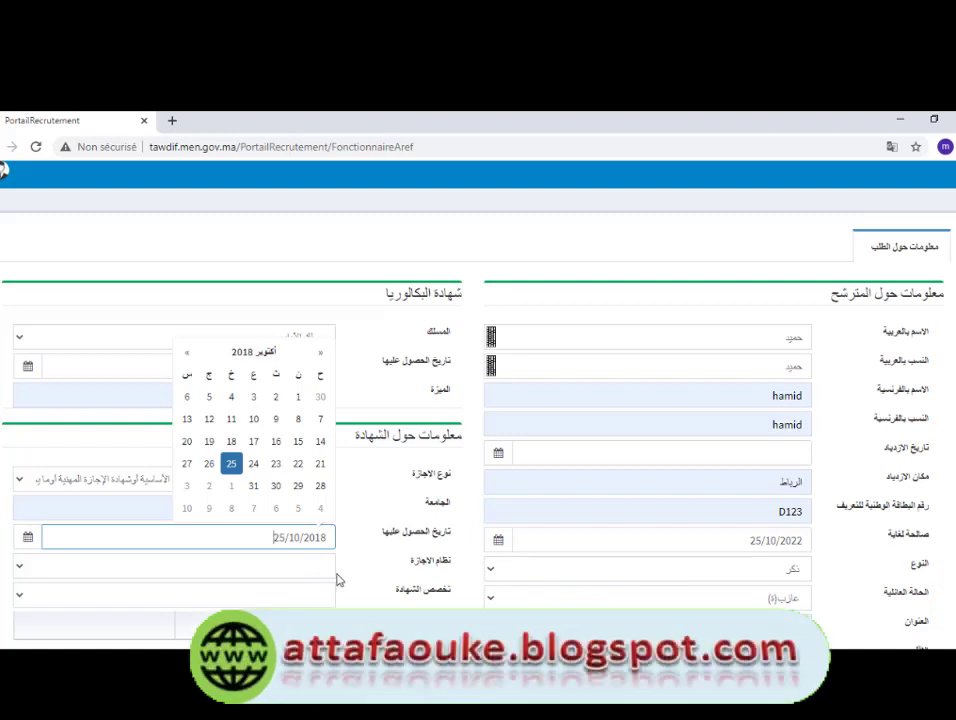
Set the degree system to النظام القديم and examine the yearly average fields it requires.
left_click(320, 566)
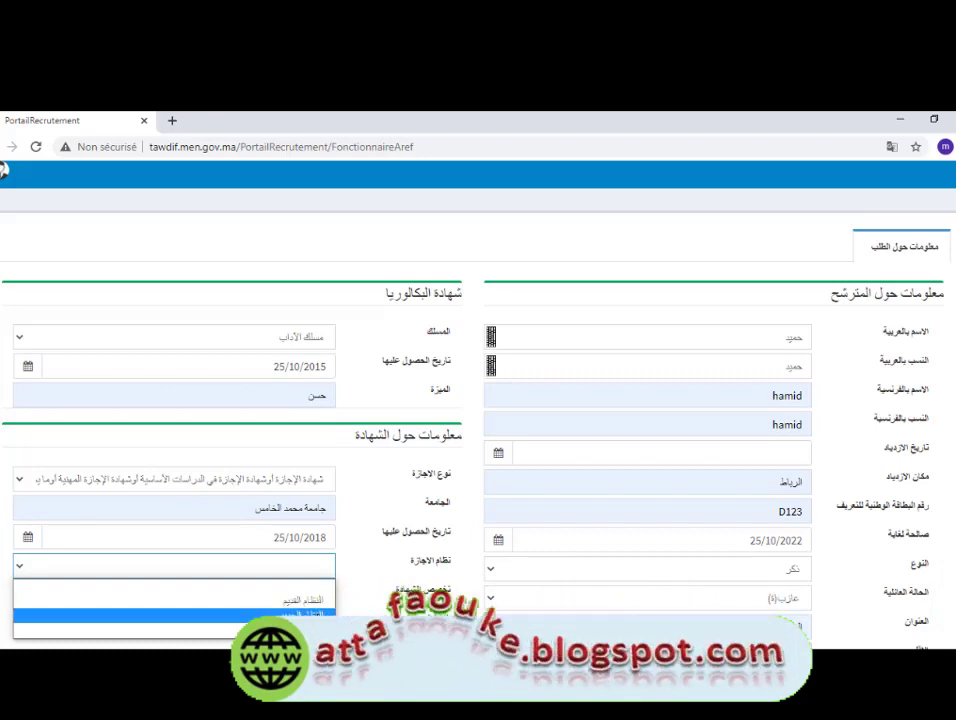
left_click(300, 600)
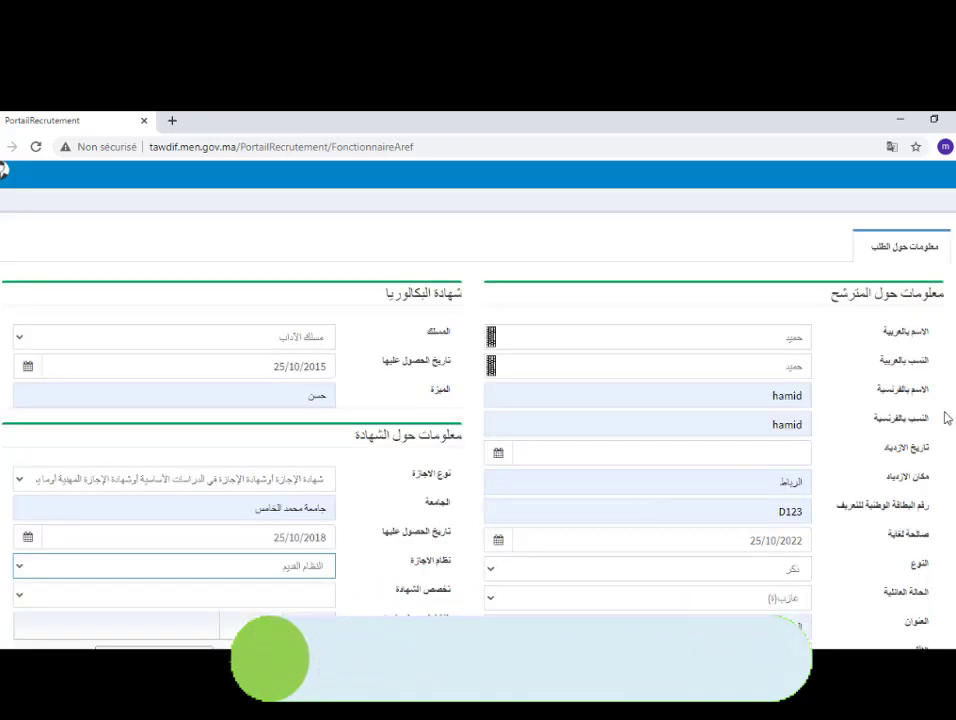
scroll(940, 416, "down", 1)
scroll(478, 400, "down", 2)
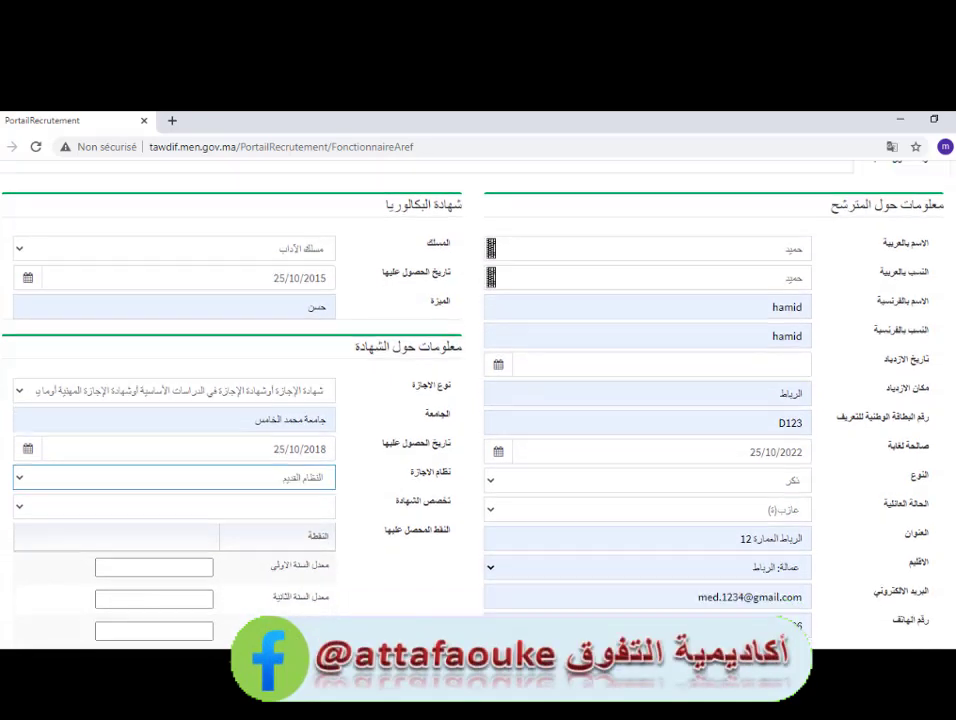
Set the degree system to النظام الجديد and the degree specialization to الفلسفة.
left_click(322, 432)
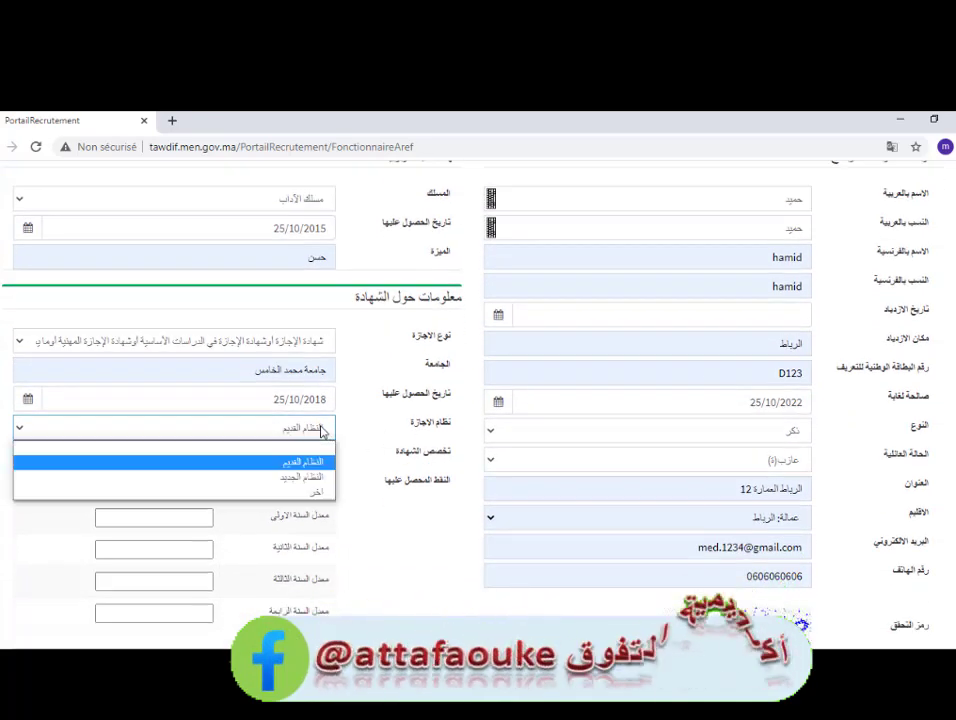
left_click(313, 484)
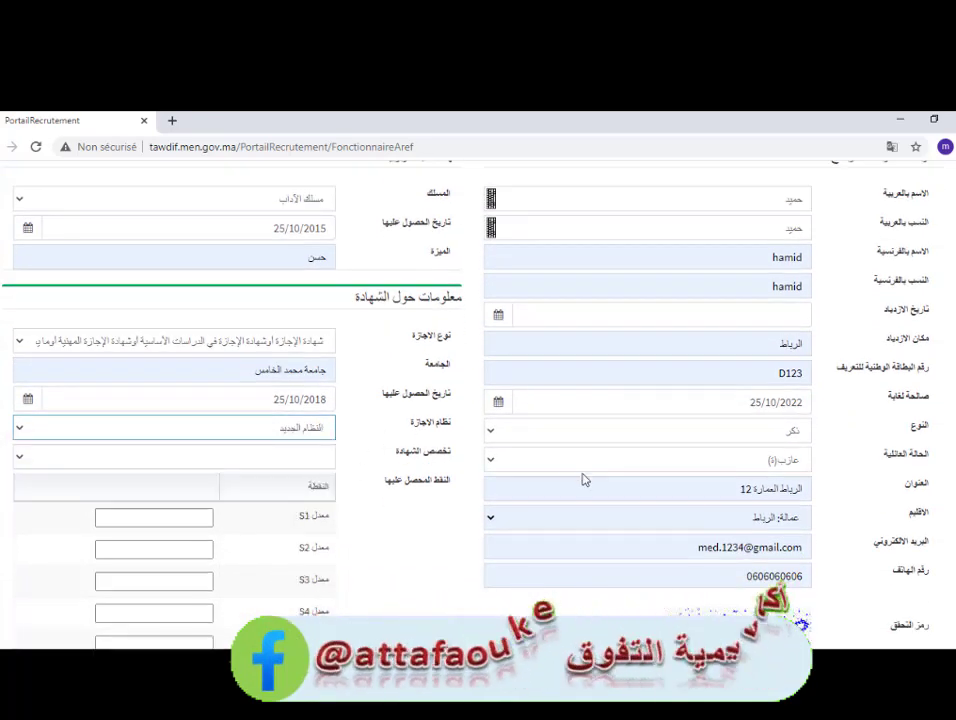
scroll(583, 478, "down", 2)
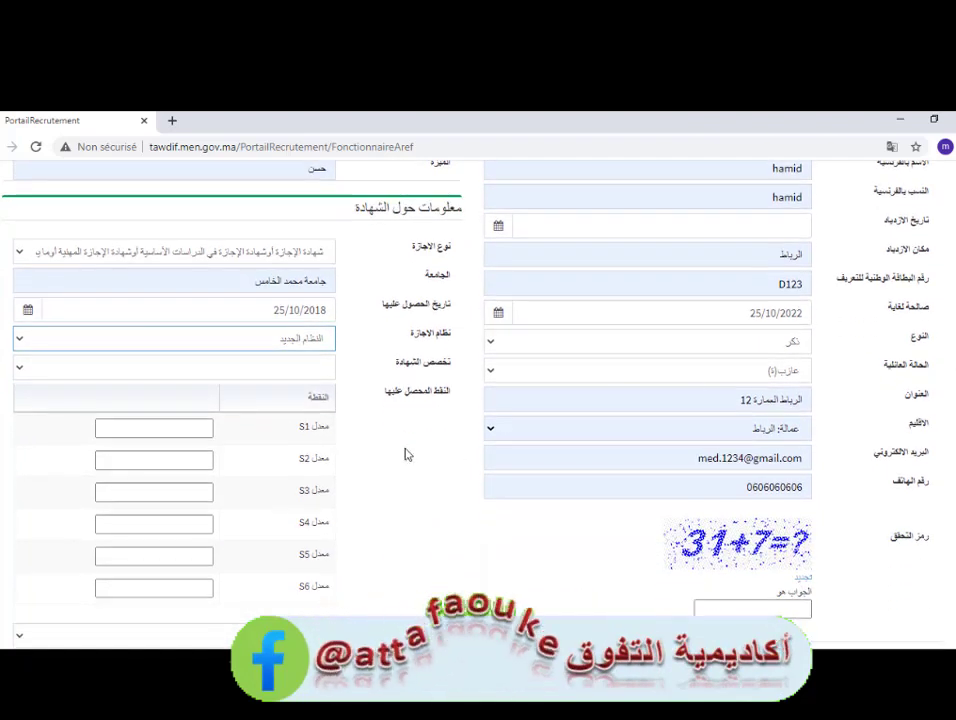
left_click(175, 427)
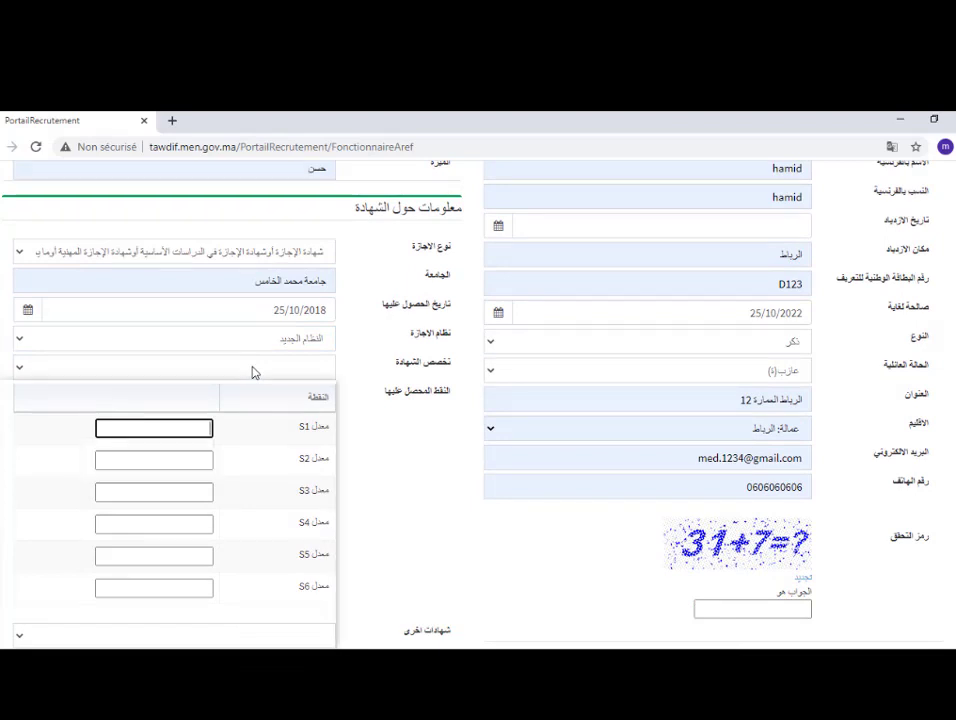
left_click(253, 372)
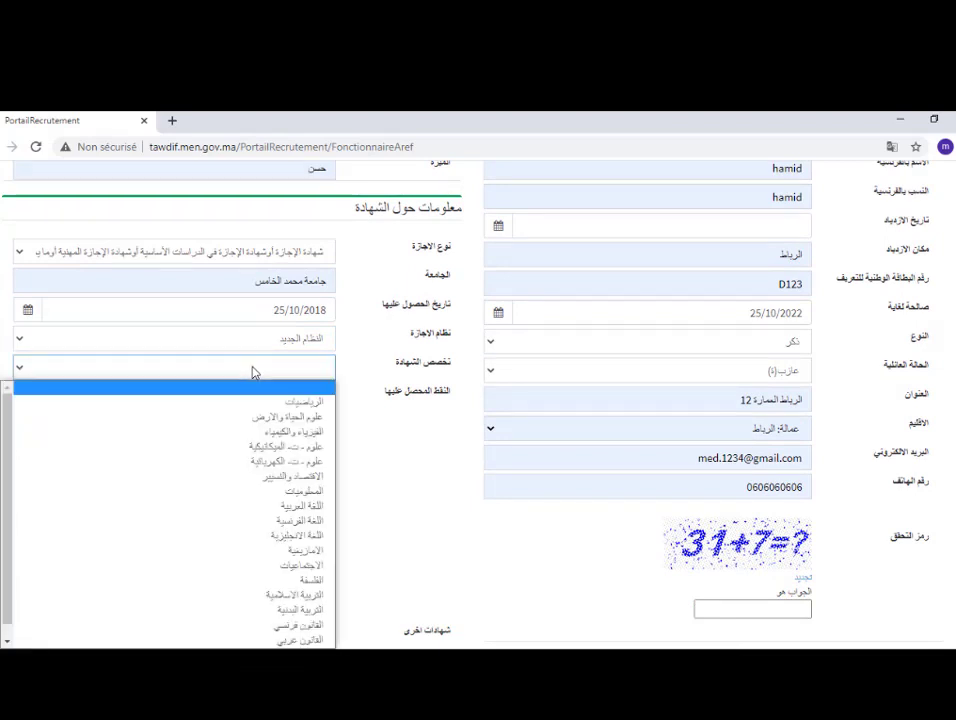
left_click(312, 583)
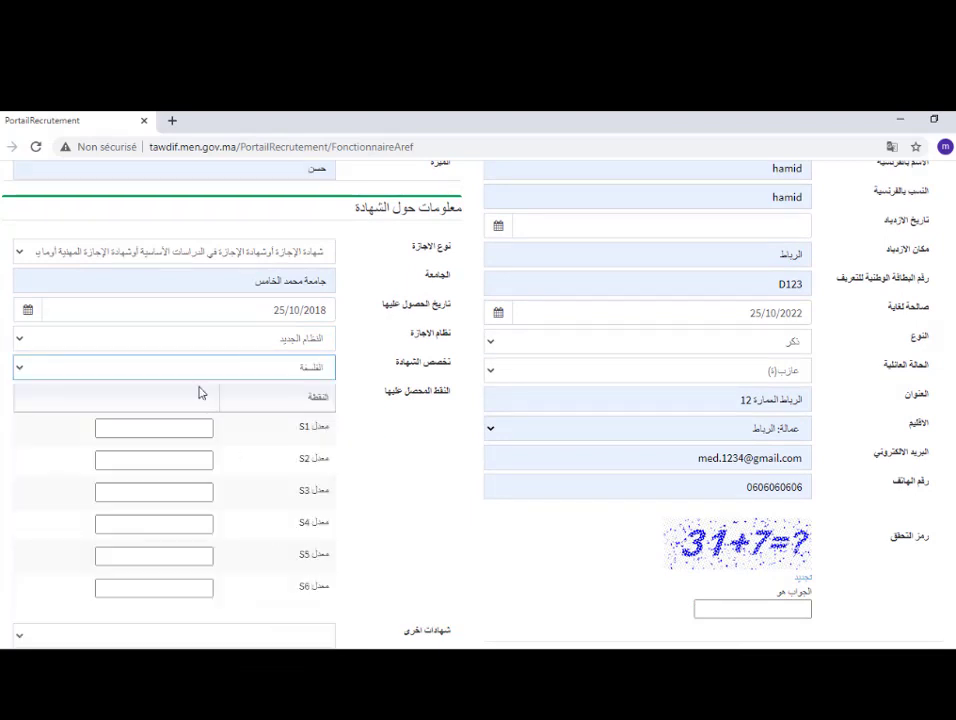
Enter the semester averages: 12 for S1 through S5 and 13 for S6.
left_click(196, 426)
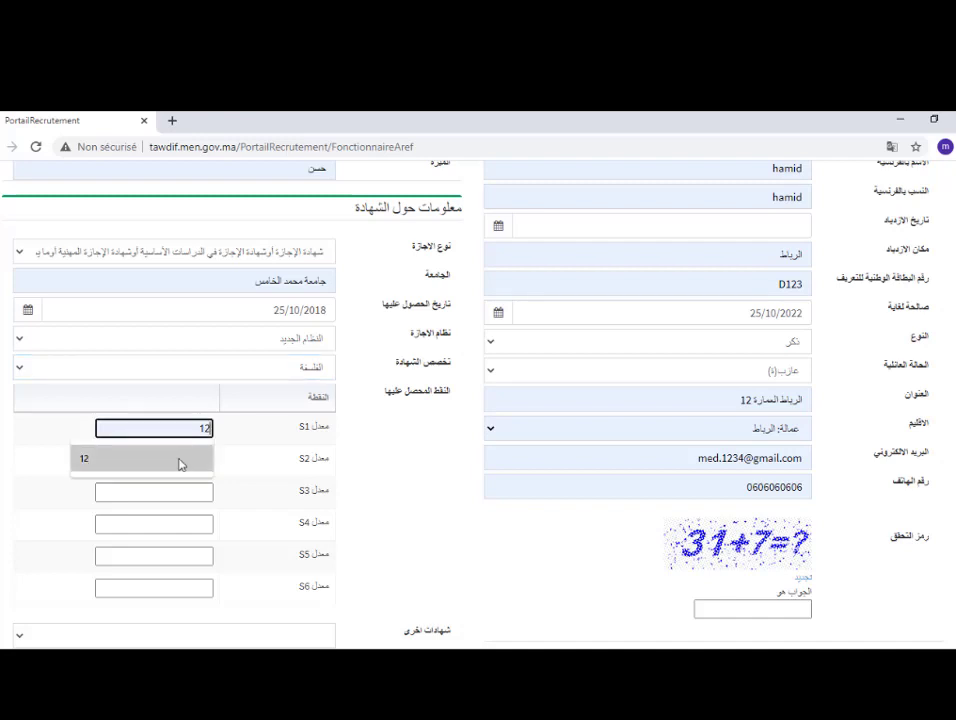
left_click(181, 462)
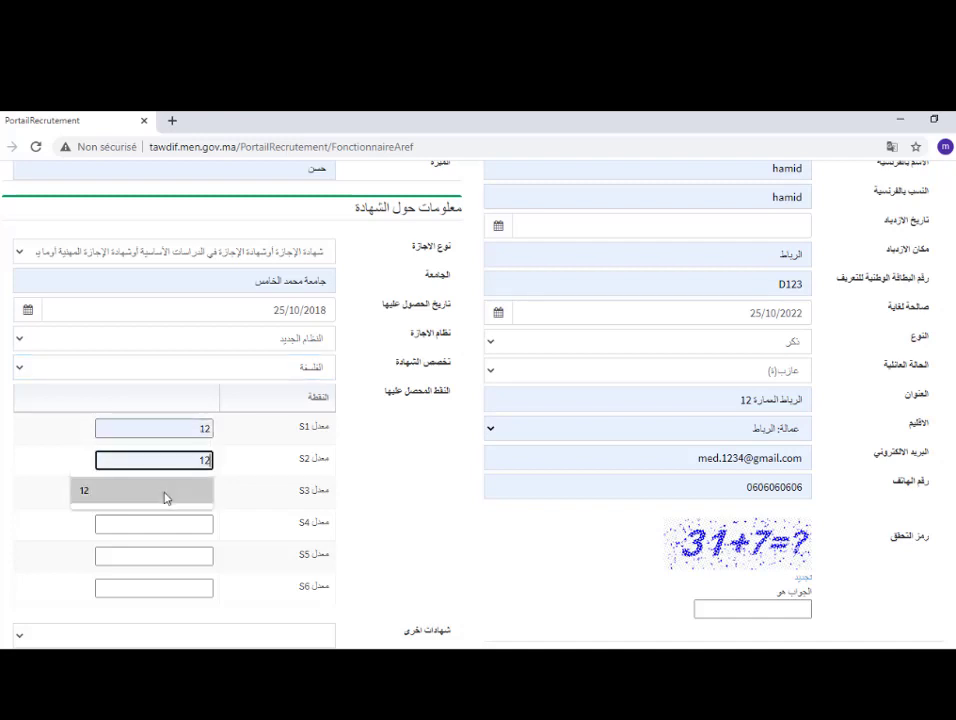
left_click(166, 497)
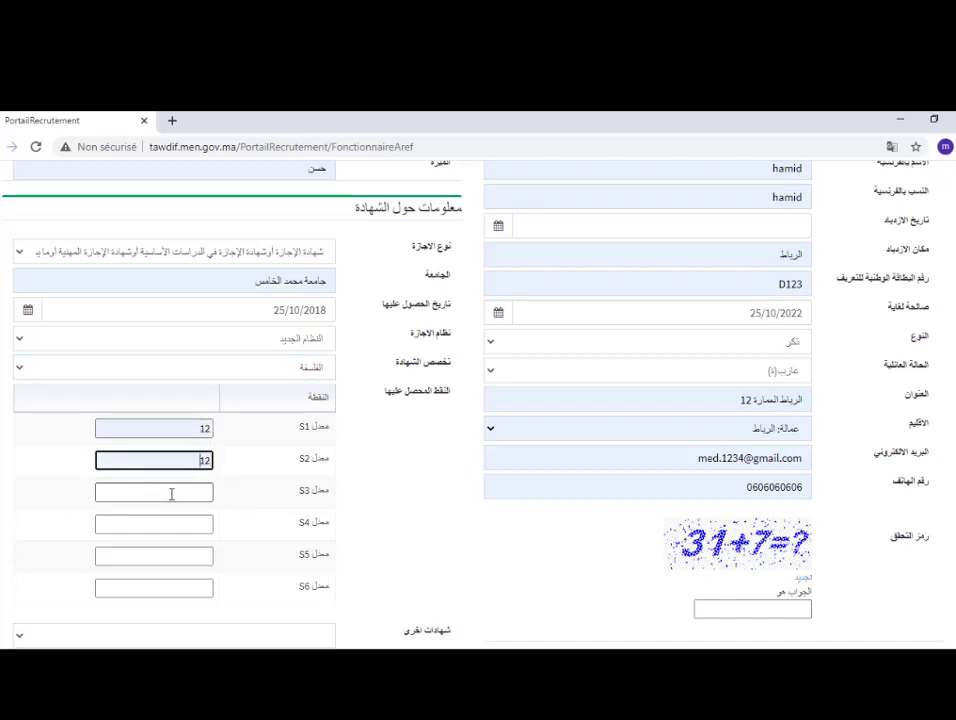
left_click(171, 494)
left_click(164, 523)
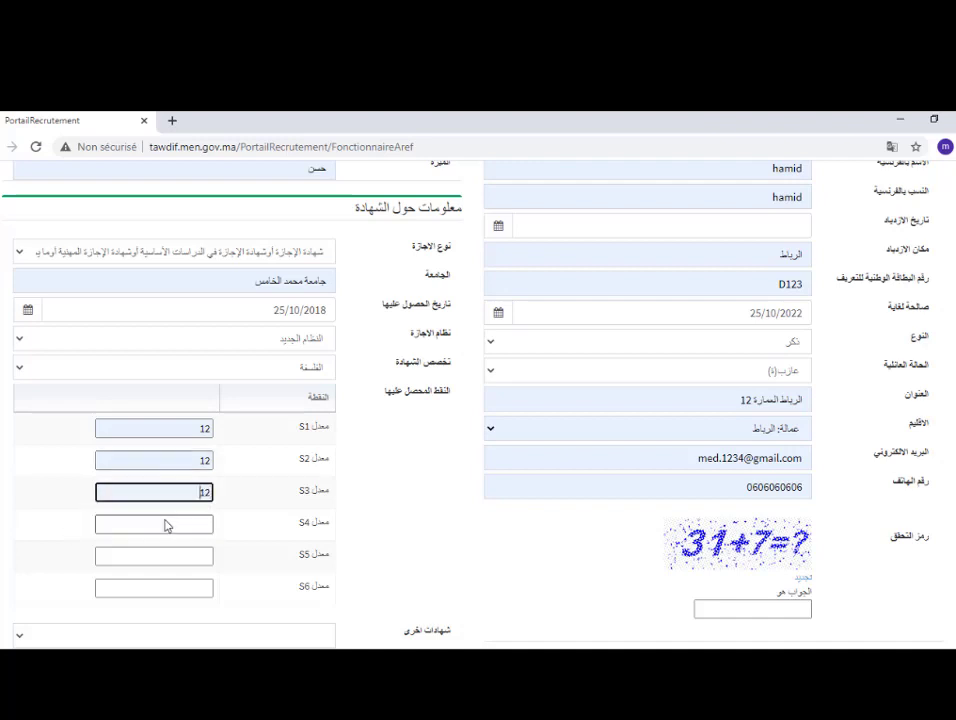
left_click(166, 524)
left_click(156, 555)
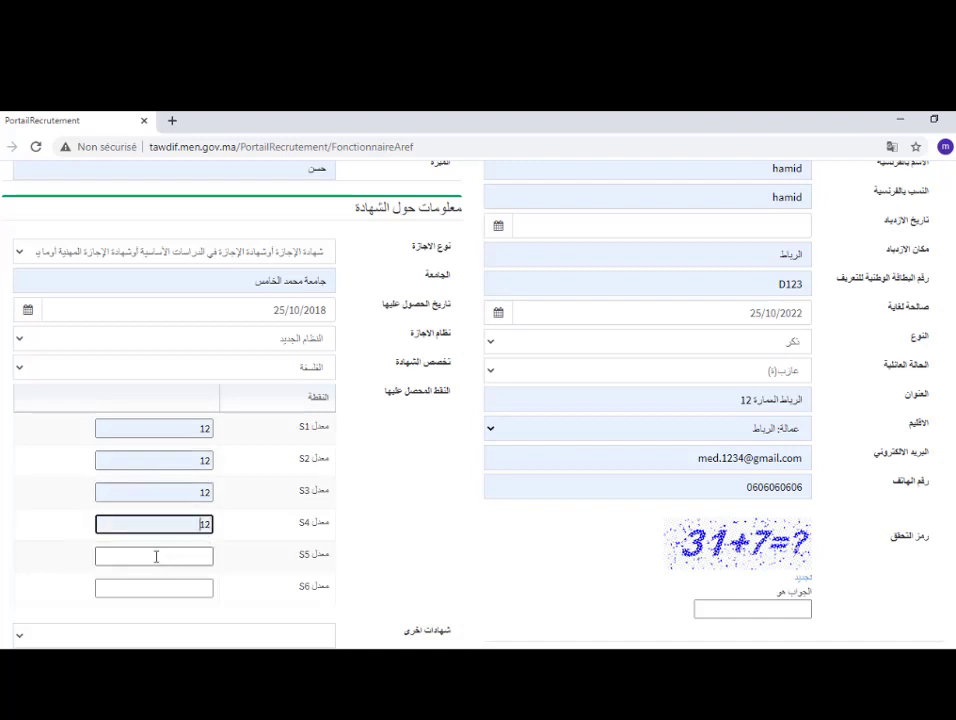
left_click(153, 558)
left_click(143, 584)
left_click(143, 587)
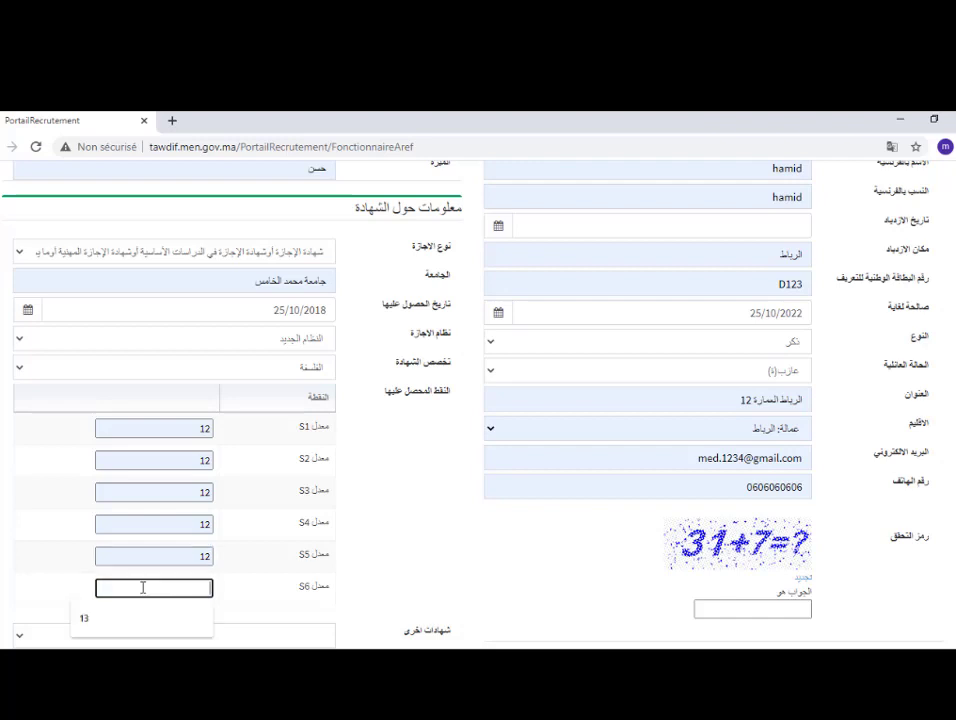
left_click(139, 617)
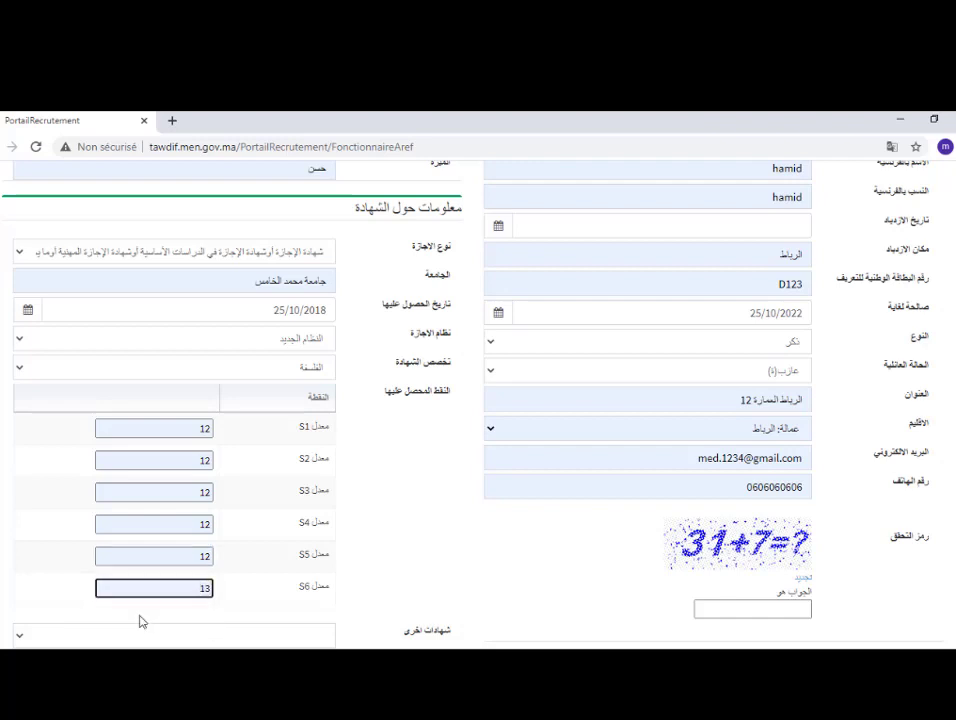
Look through the other degrees options without choosing one, and answer لا to the question about the national programme qualifying 25,000 degree holders.
scroll(478, 400, "down", 4)
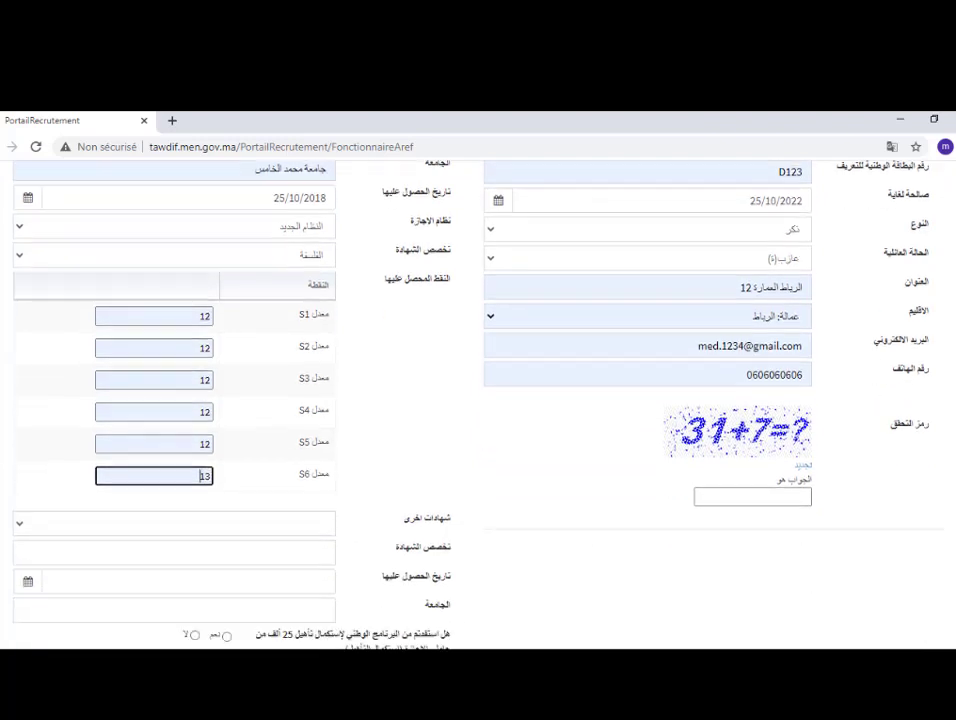
left_click(278, 437)
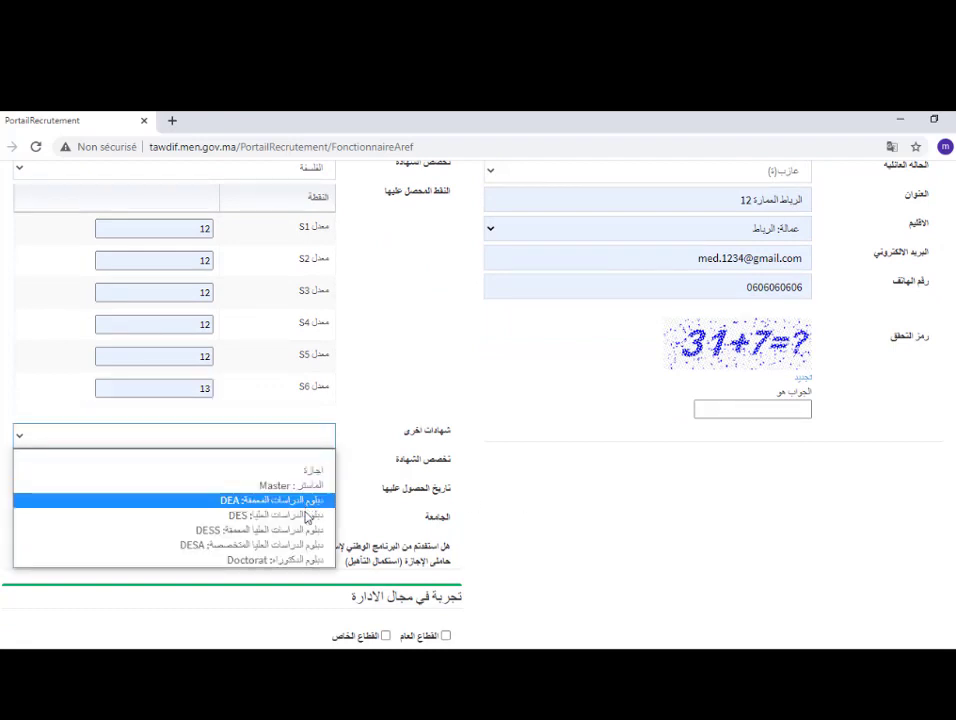
left_click(491, 516)
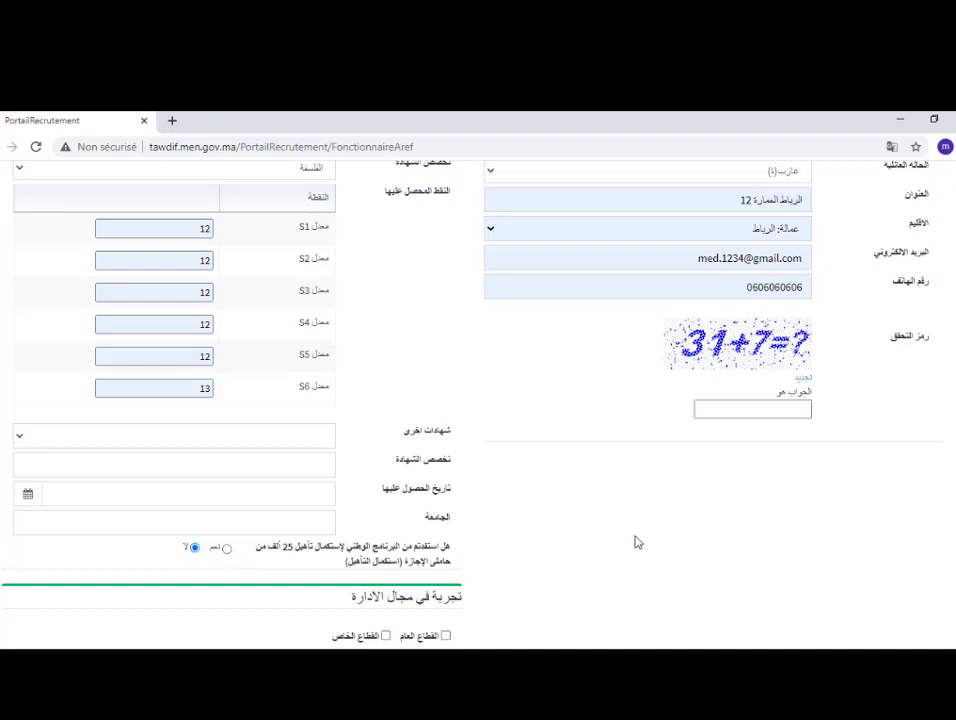
Set the number of months of administrative experience to 0.
scroll(478, 400, "down", 3)
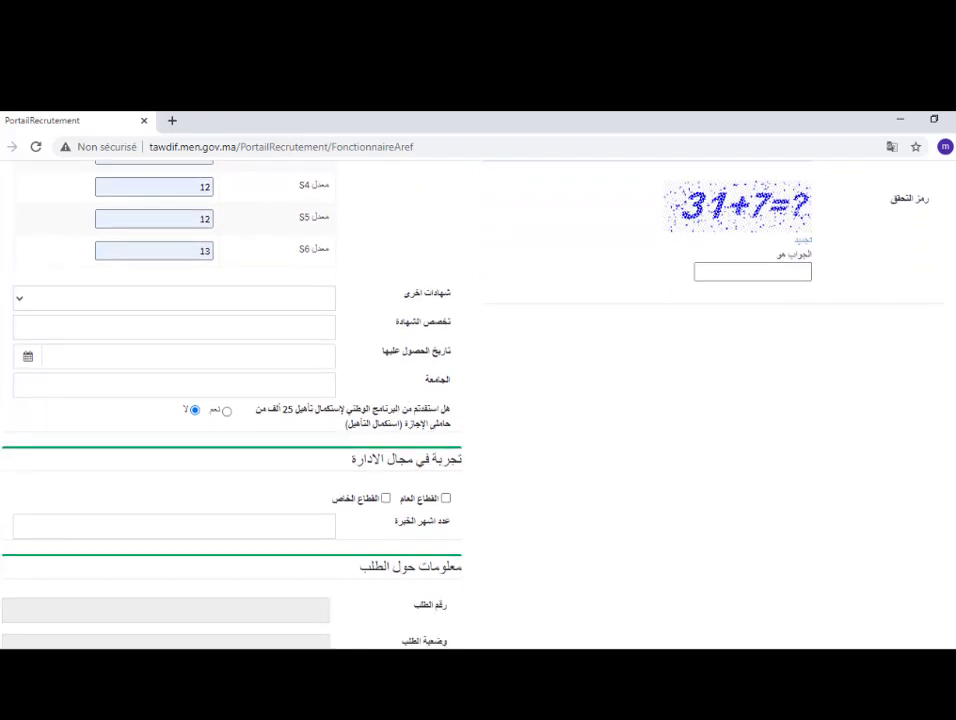
left_click(324, 530)
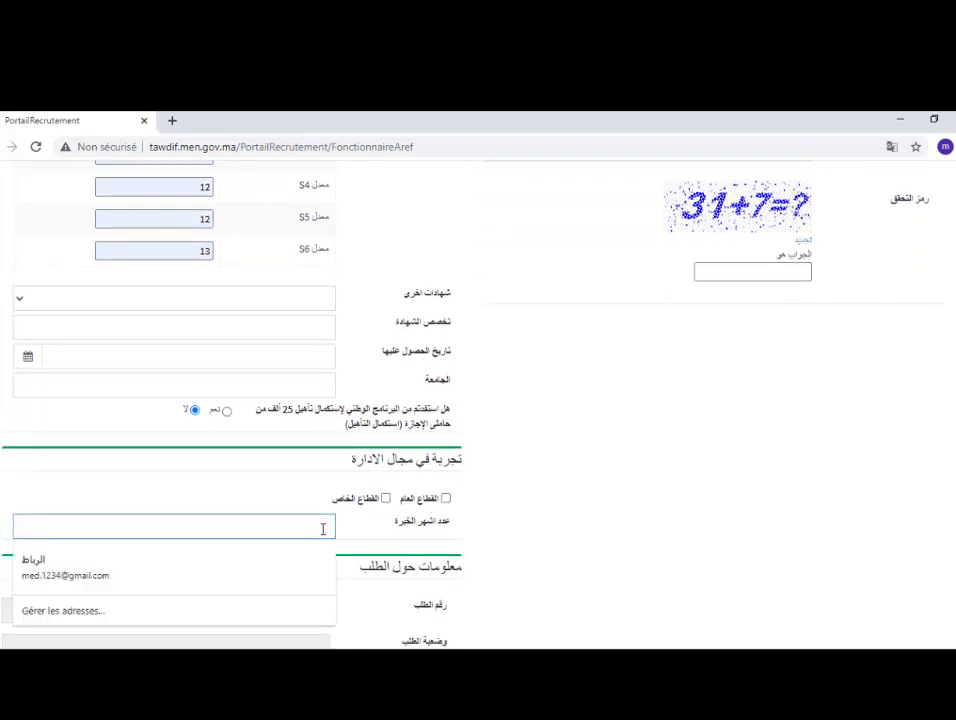
left_click(323, 529)
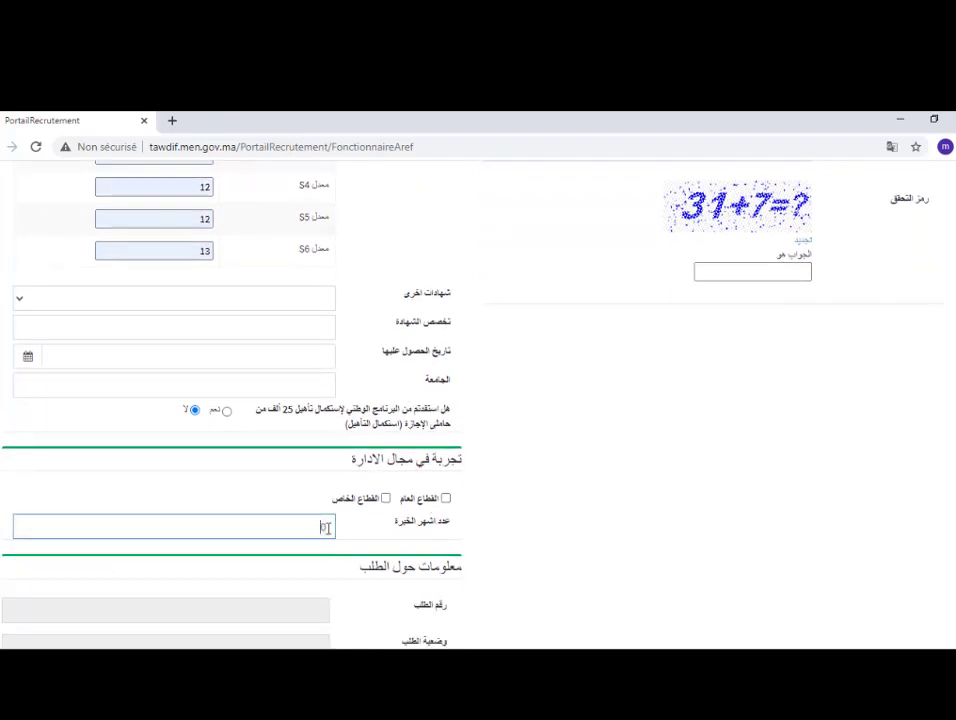
Set the requested specialization to الملحقون الاجتماعيون (أطر الدعم الاجتماعي), the academy to الرباط - سلا - القنيطرة and the provincial directorate to عمالة: الرباط.
scroll(478, 400, "down", 3)
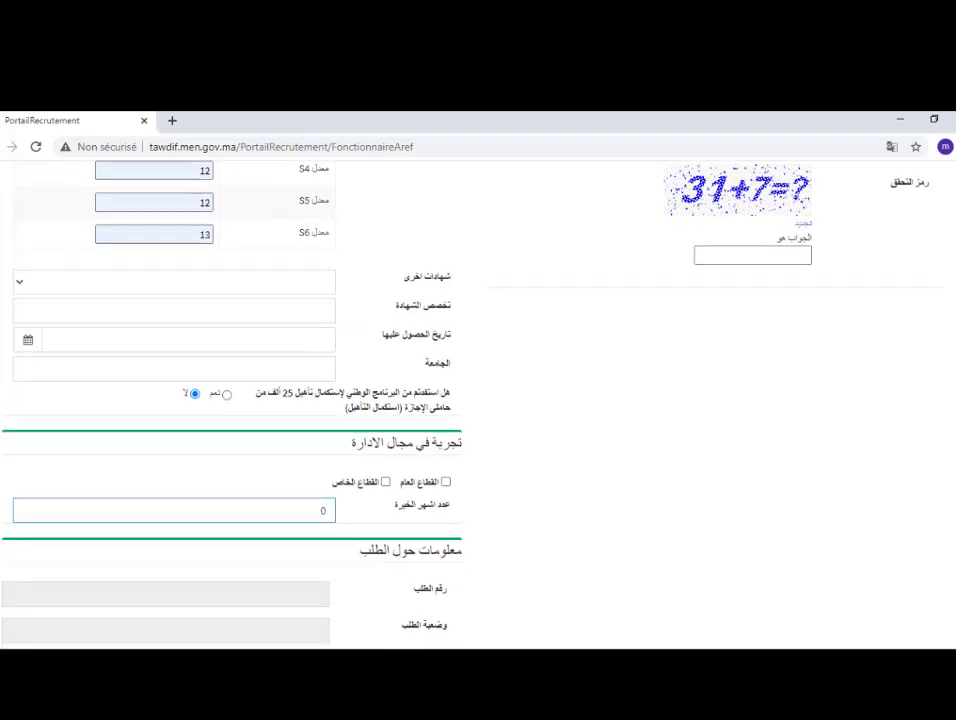
scroll(478, 400, "down", 1)
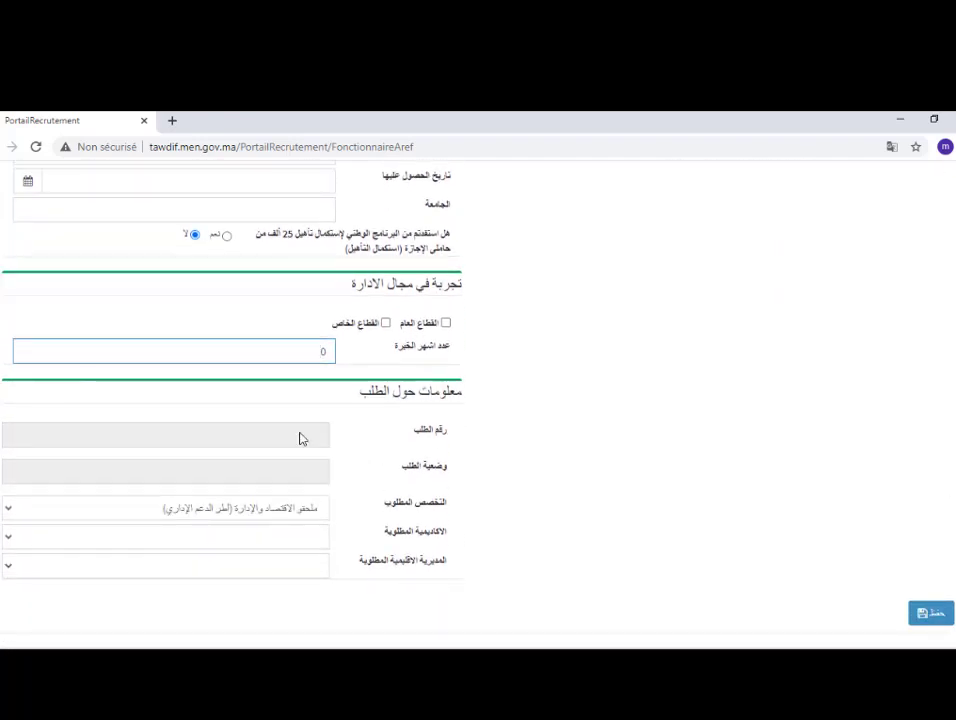
left_click(309, 512)
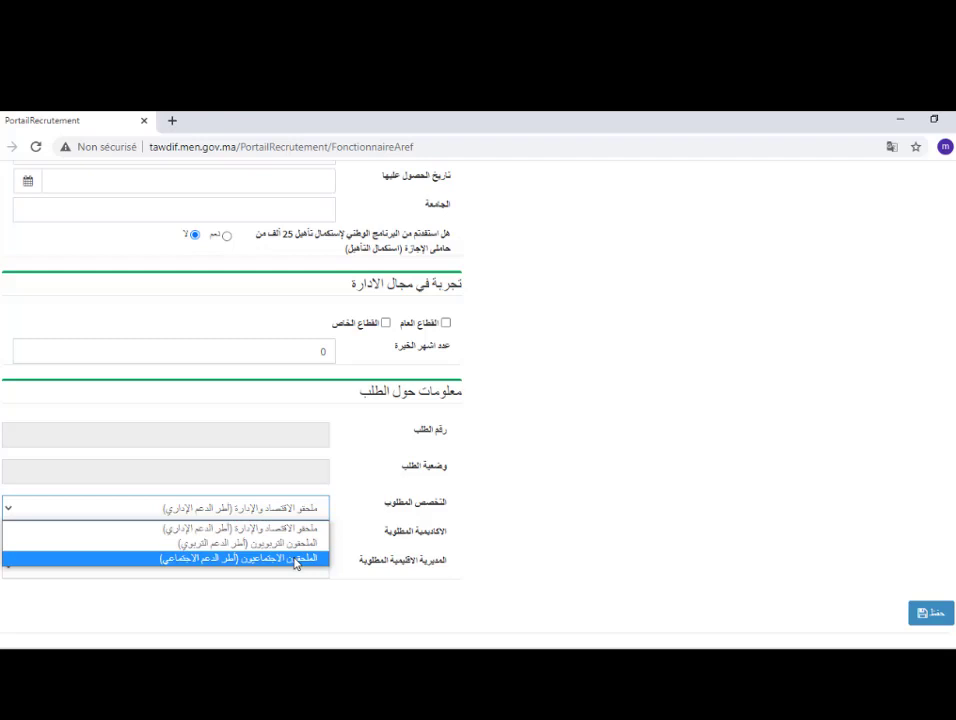
left_click(296, 559)
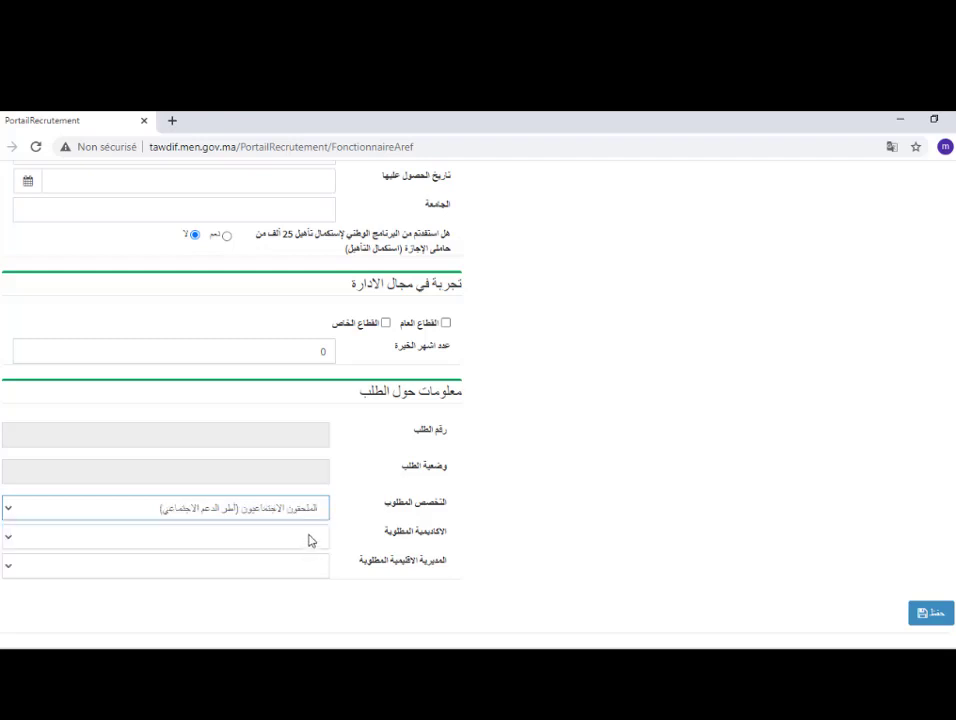
left_click(309, 541)
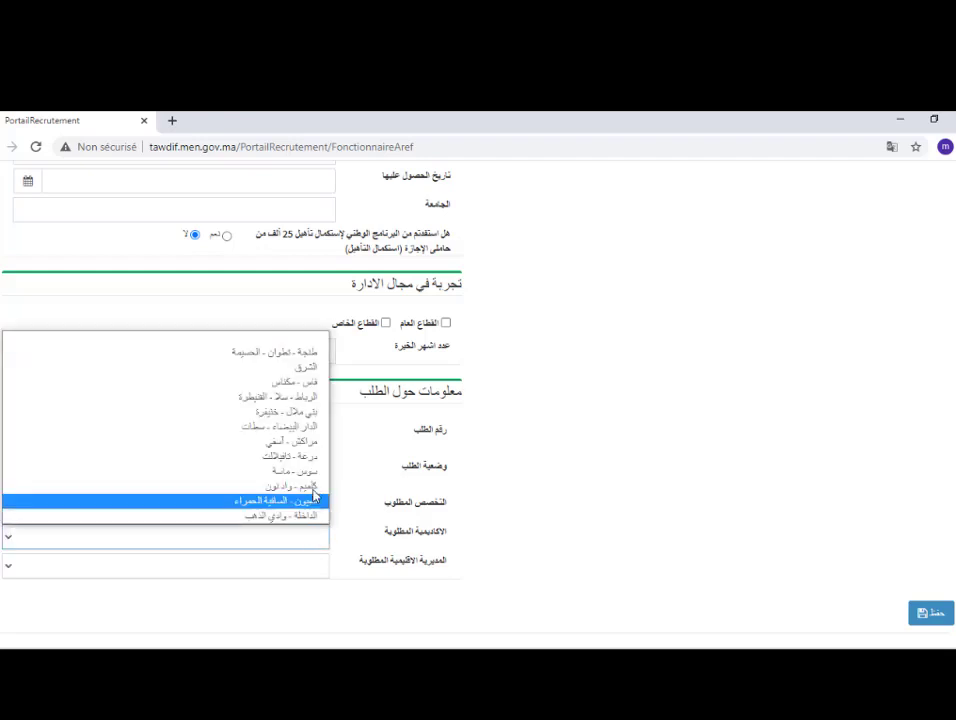
left_click(309, 403)
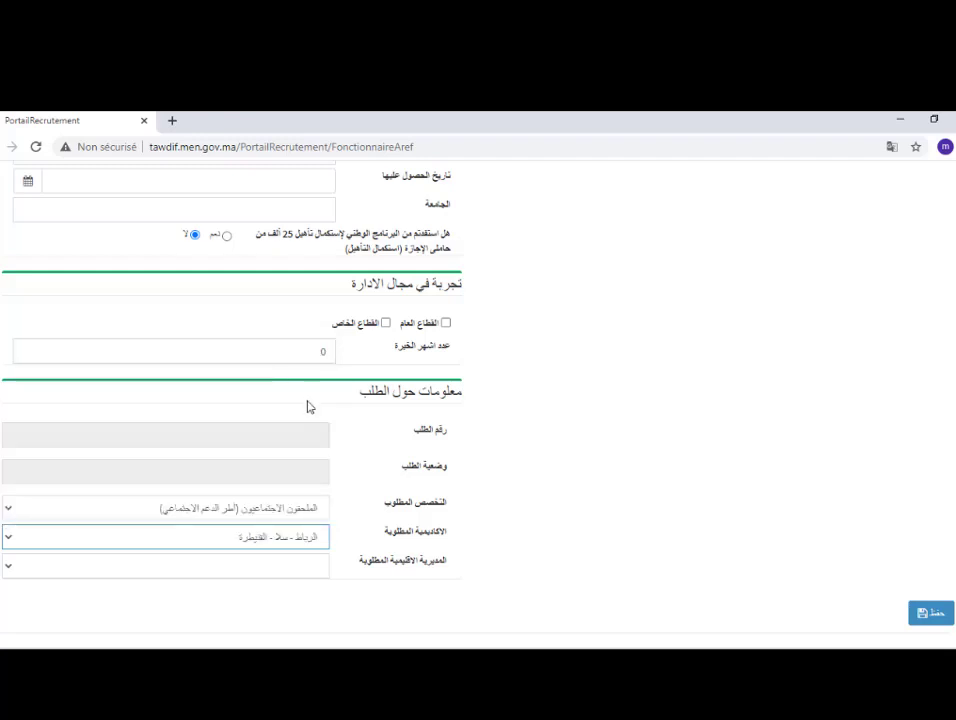
left_click(310, 577)
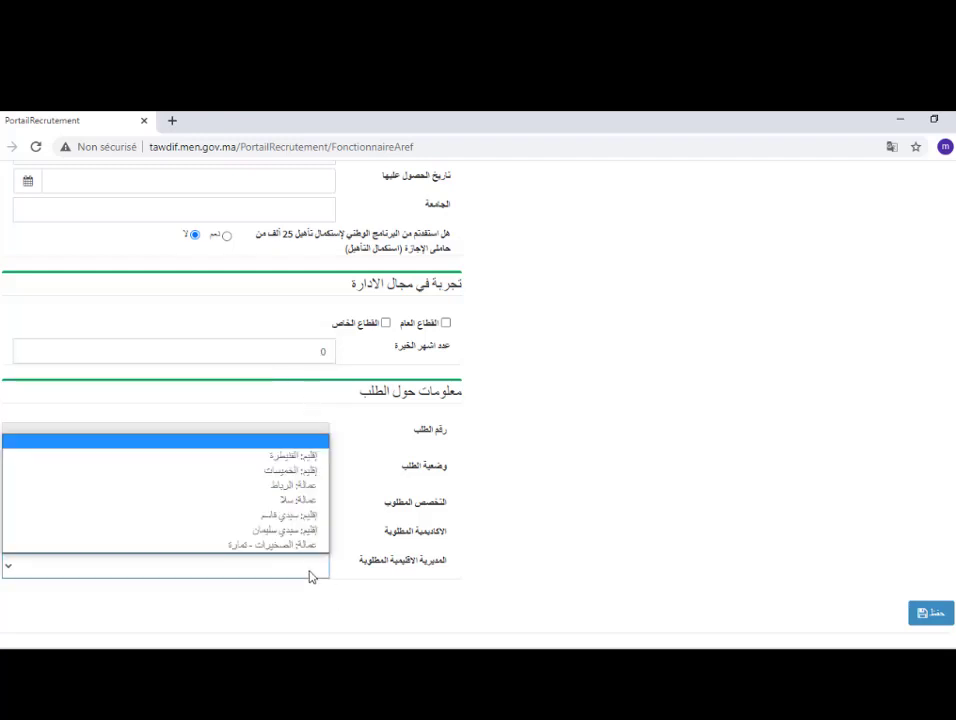
left_click(316, 486)
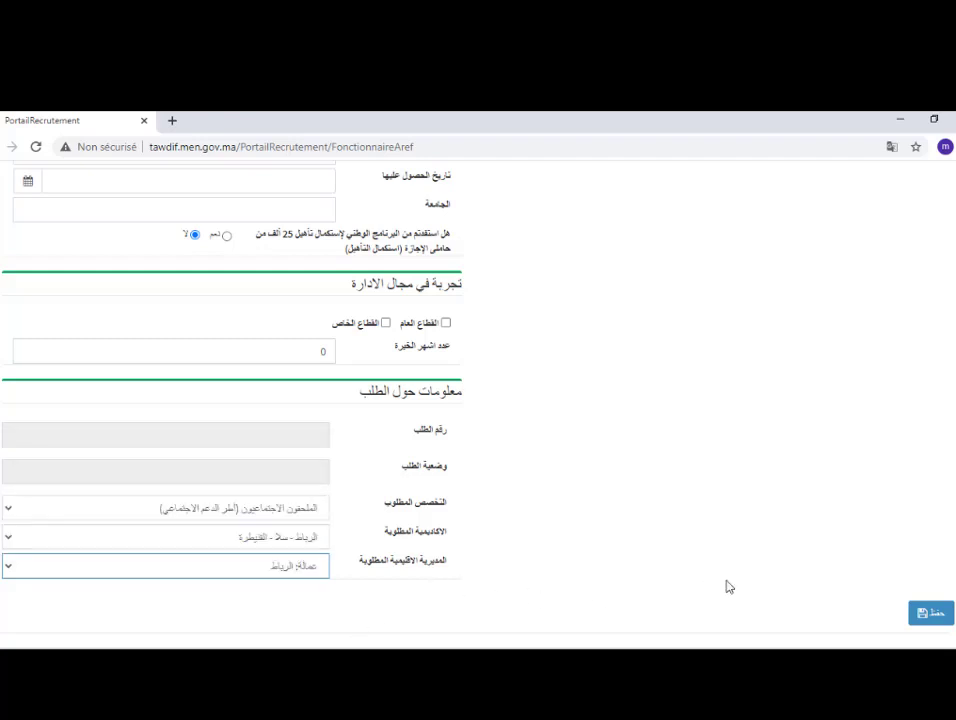
Answer the arithmetic verification question (رمز التحقق) in the candidate information section and try to save the application.
scroll(723, 482, "up", 5)
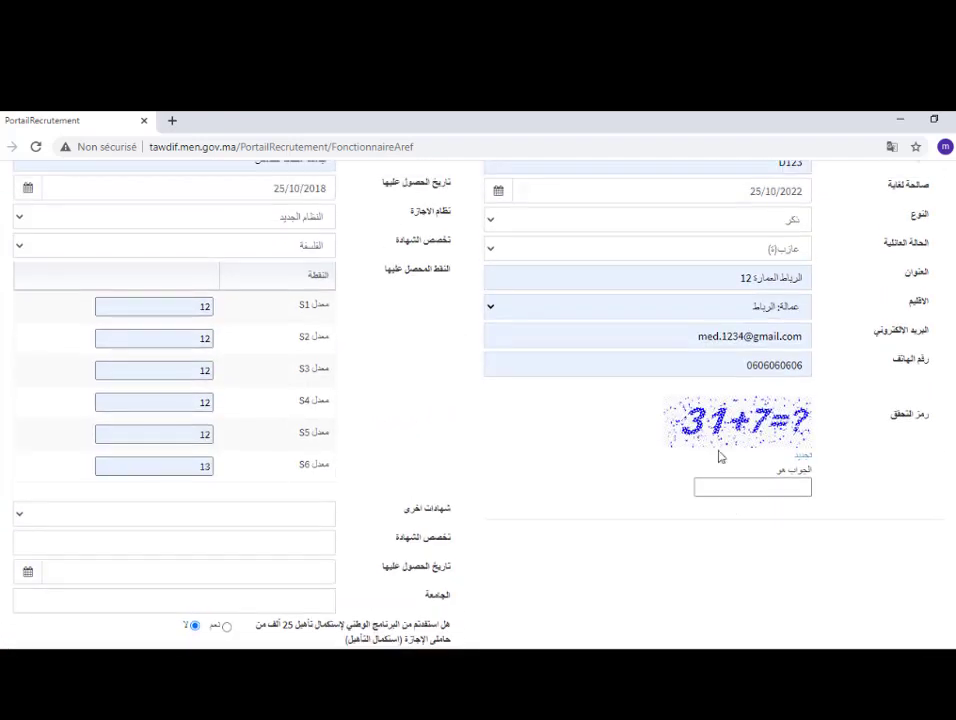
left_click(745, 484)
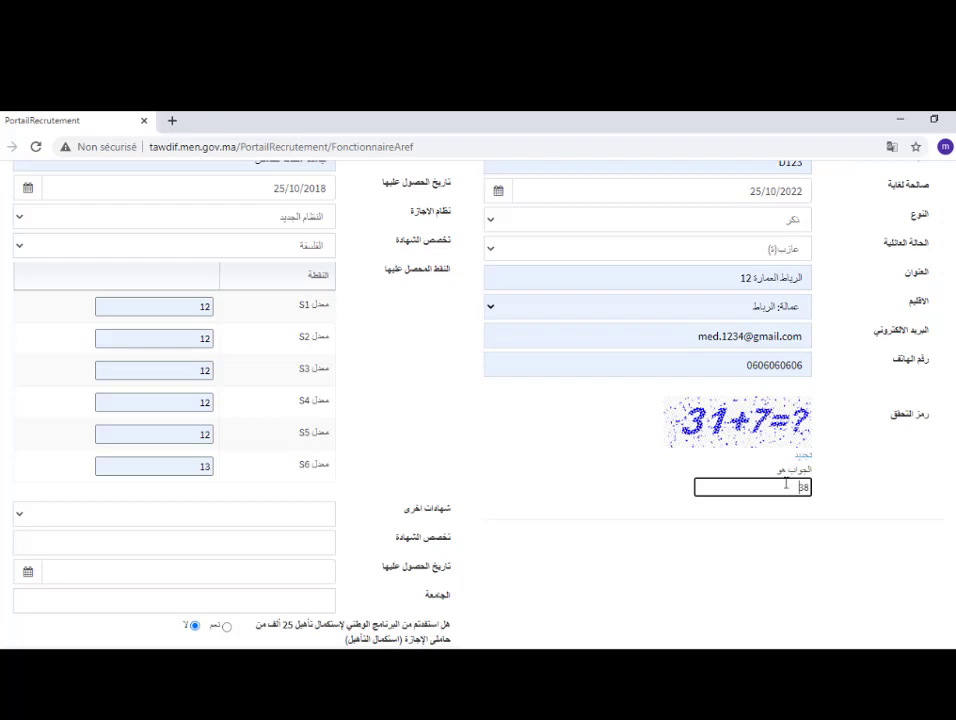
scroll(947, 581, "down", 8)
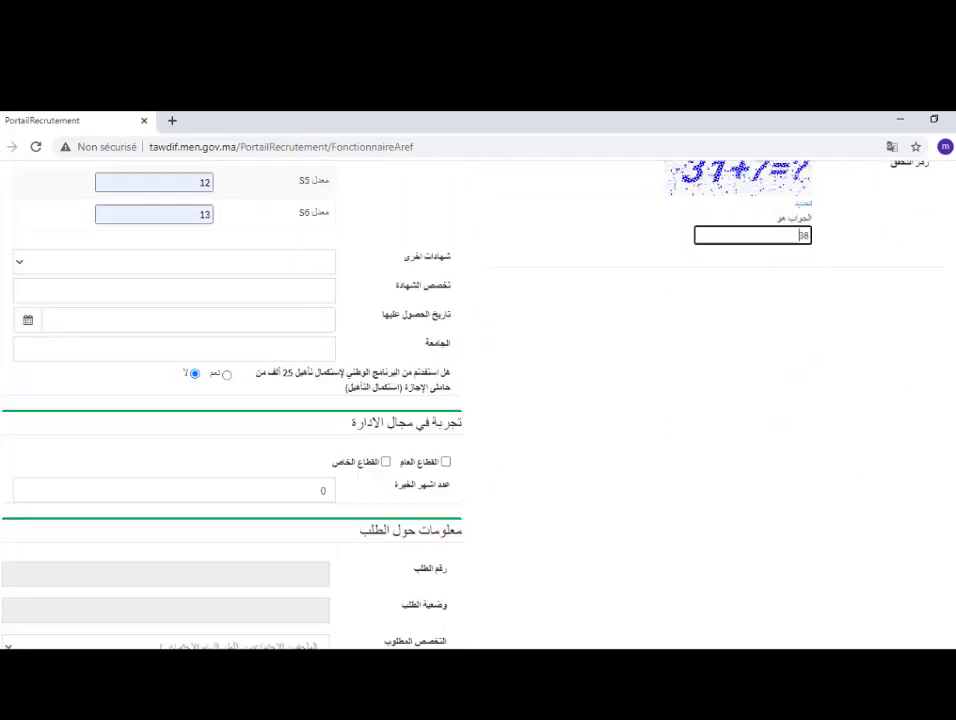
left_click(936, 560)
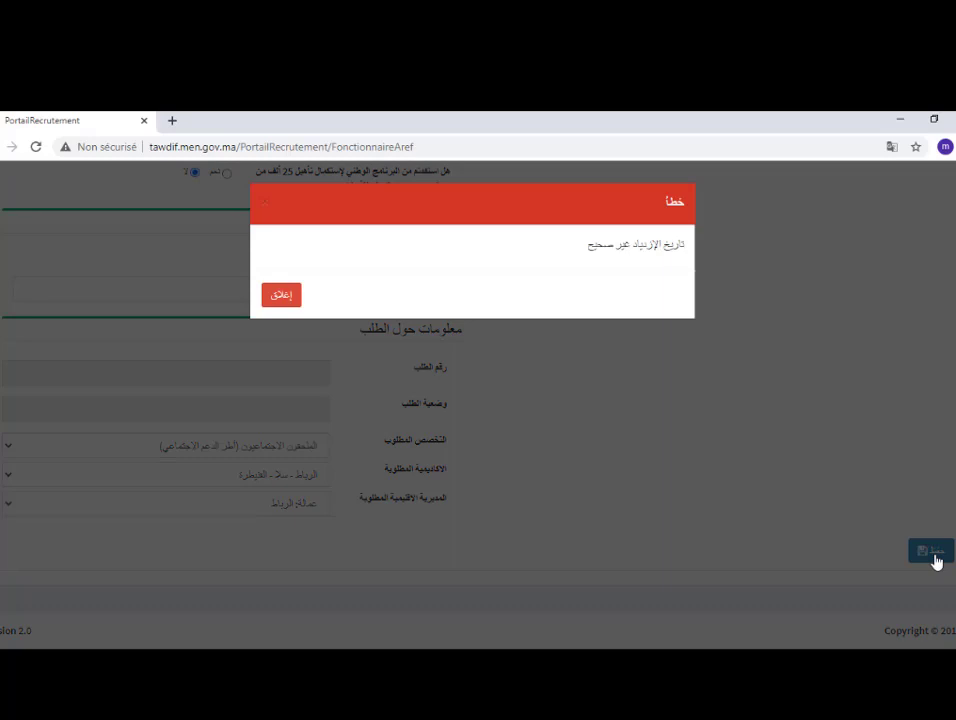
left_click(294, 298)
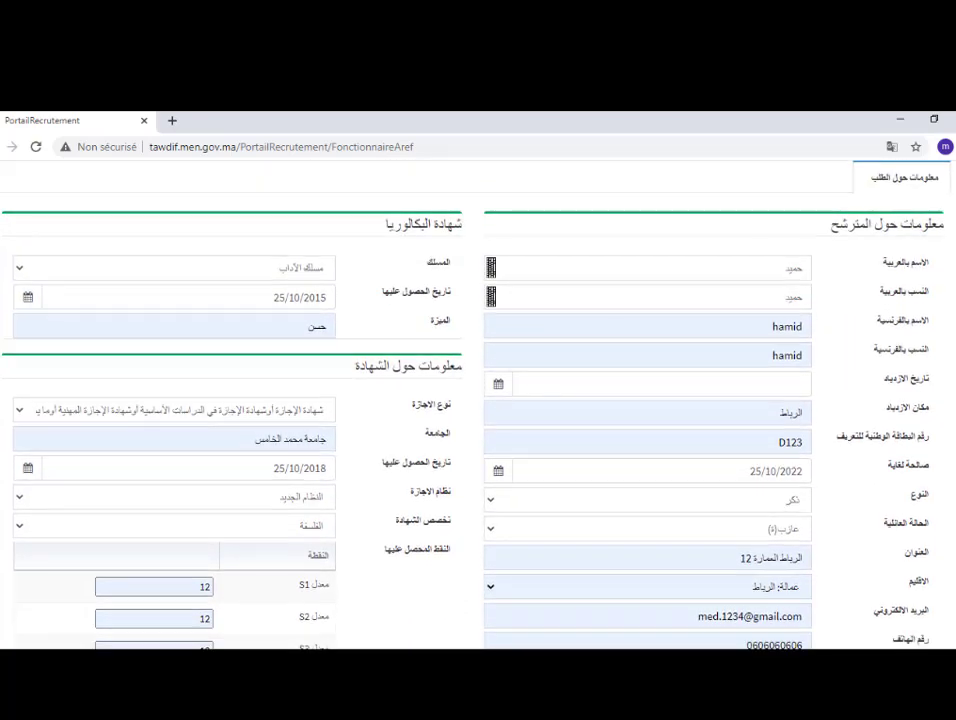
Fill in the candidate's date of birth (تاريخ الازدياد) using the previously entered date suggestion.
left_click(767, 391)
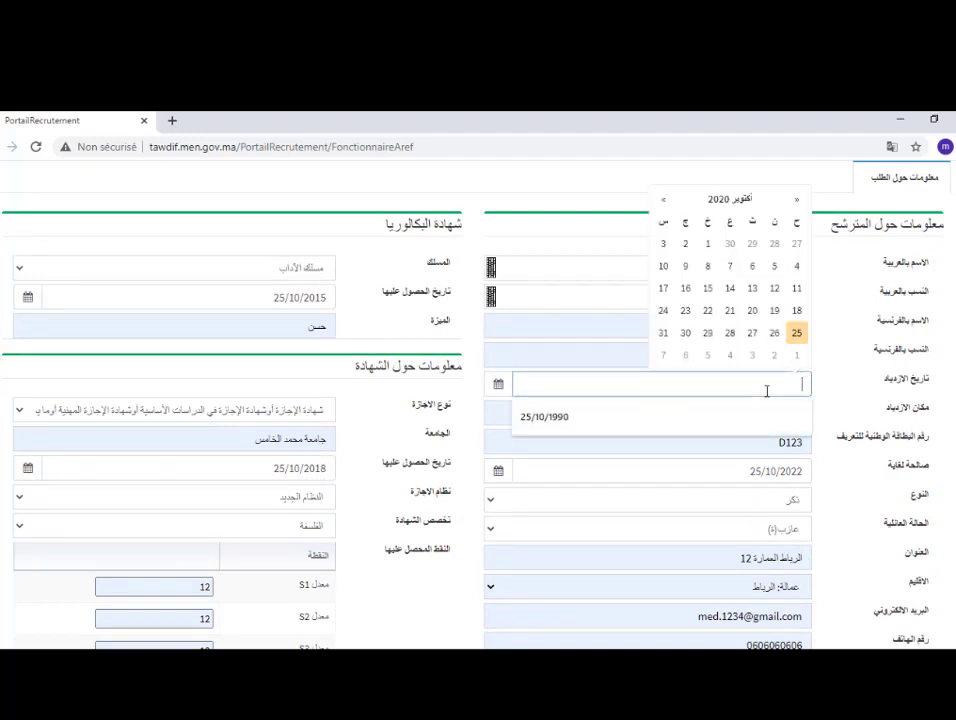
left_click(636, 423)
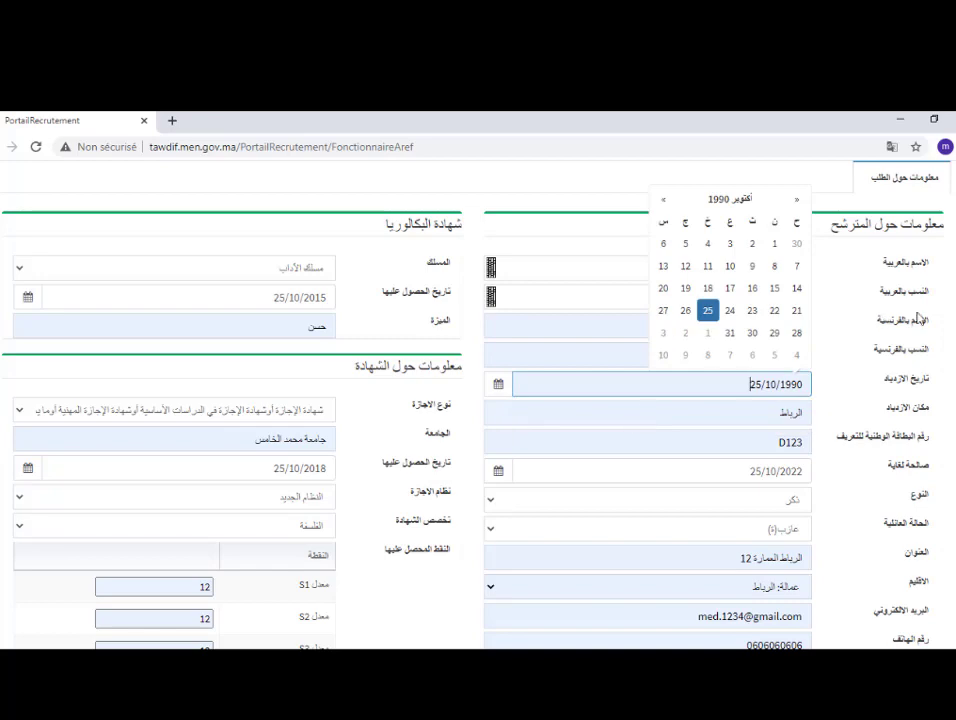
key("Escape")
Save the completed application form and close the resulting information dialog.
scroll(478, 400, "down", 2)
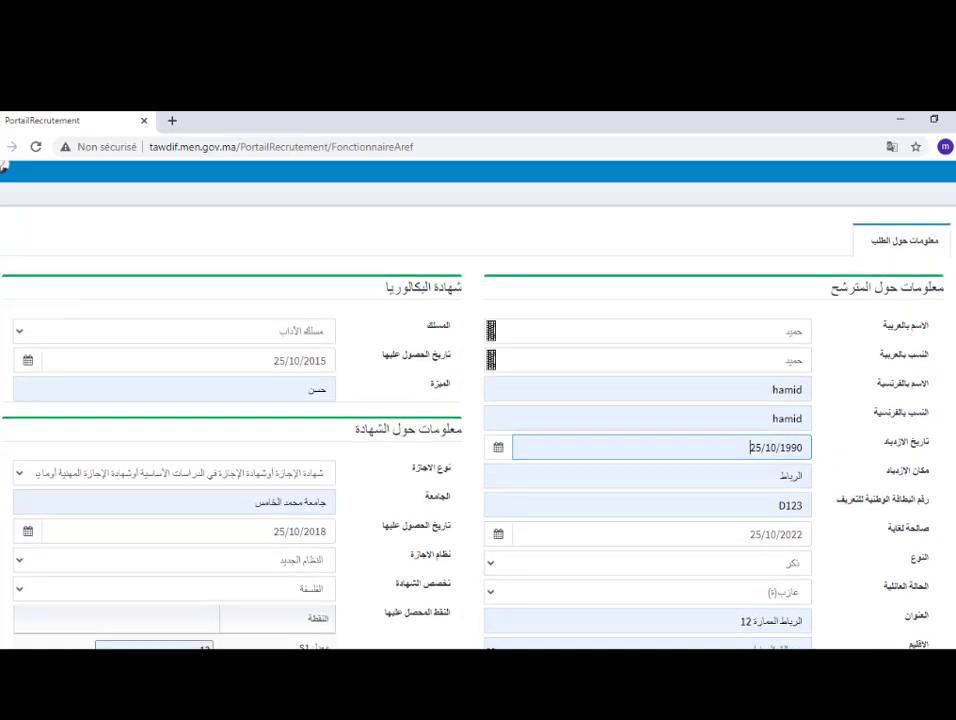
scroll(478, 400, "down", 6)
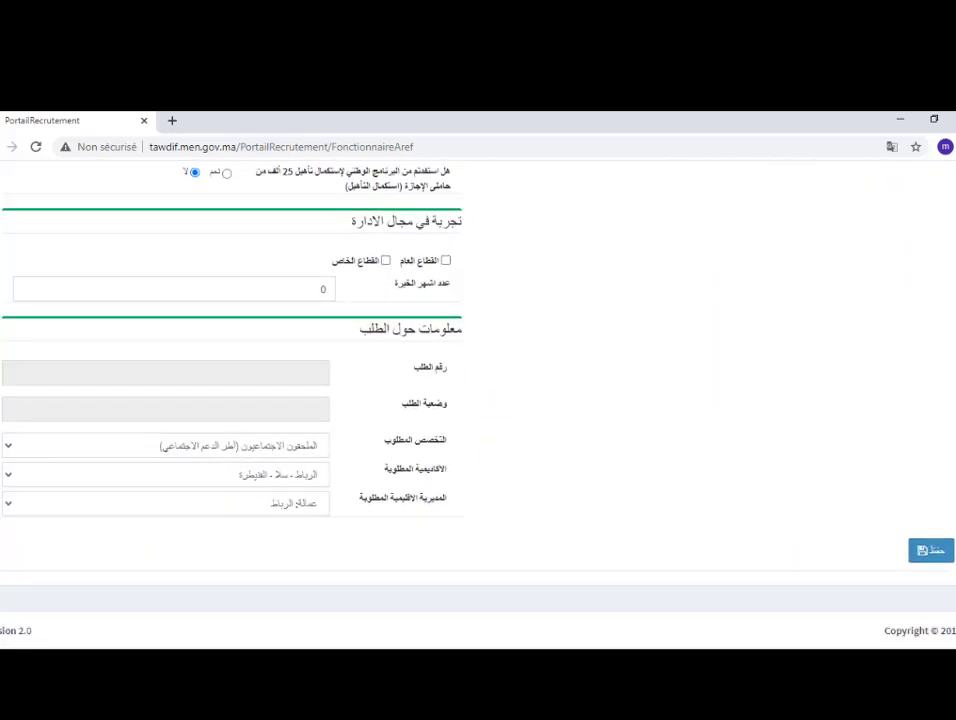
left_click(930, 551)
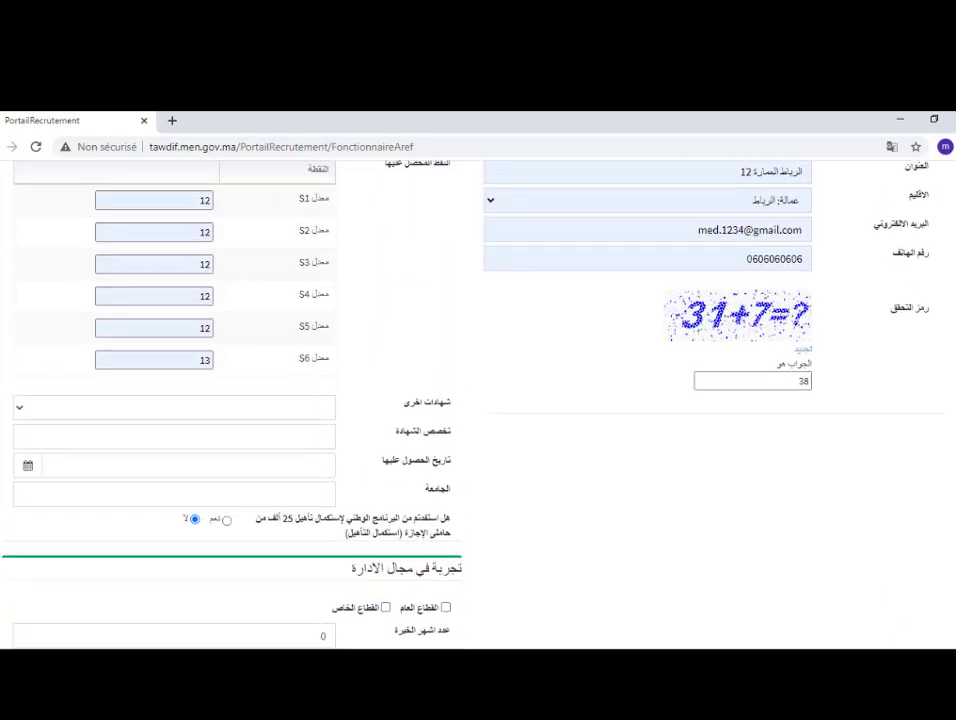
scroll(478, 400, "down", 4)
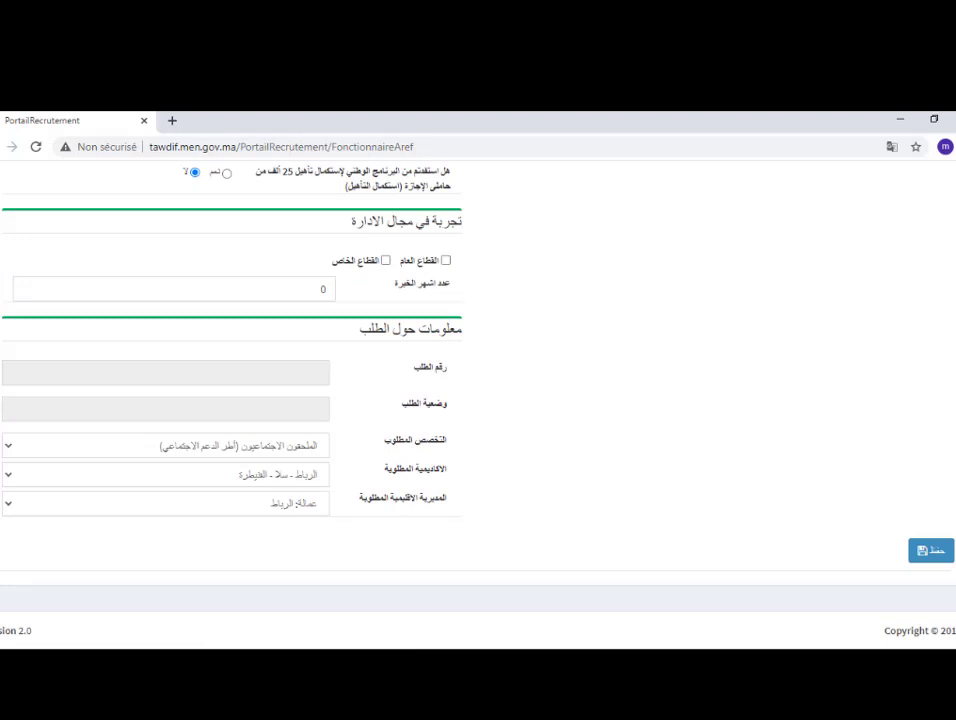
left_click(930, 551)
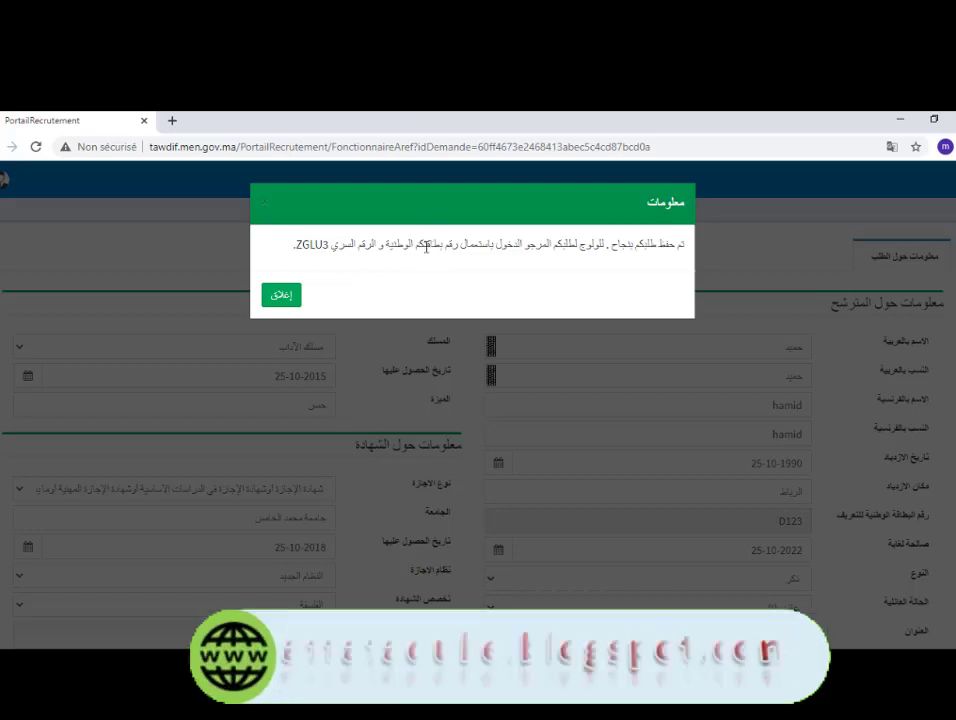
left_click(286, 299)
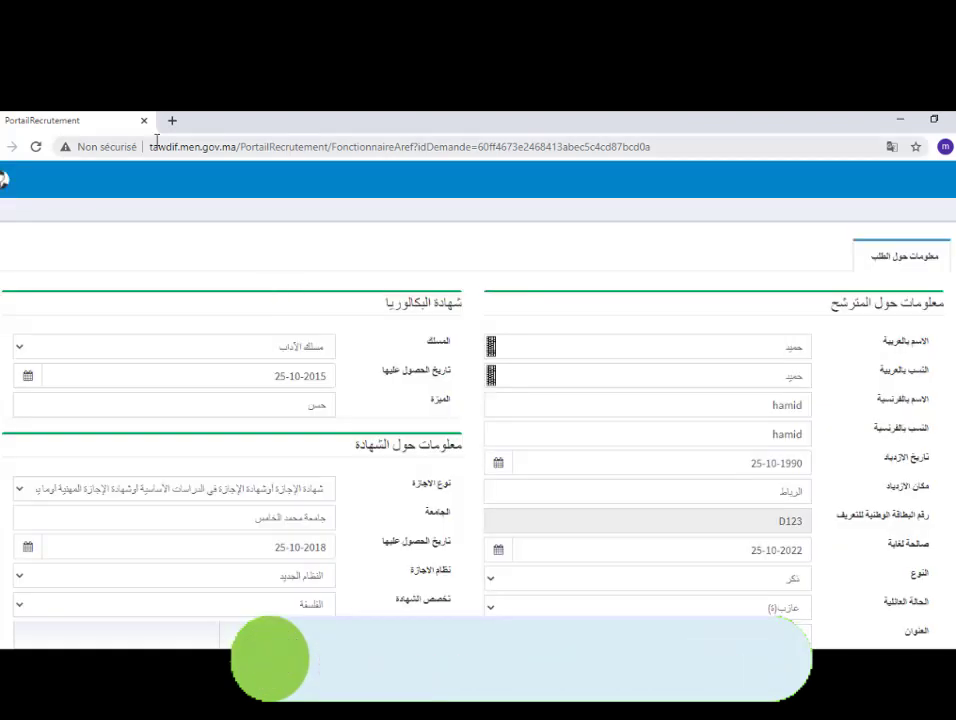